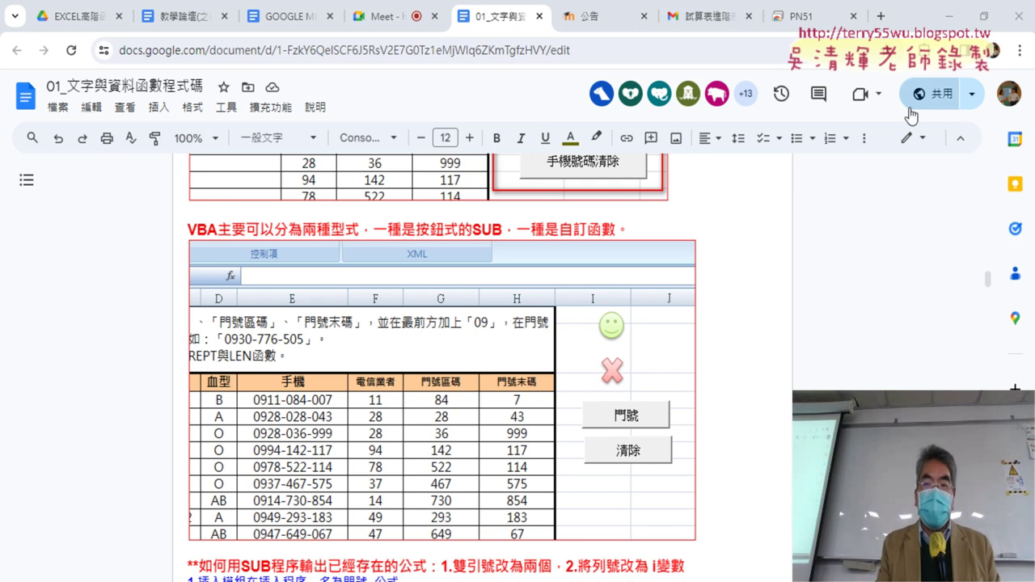
# Step: Bring up the VBA editor with the 串接 and 清除 macros, then close it to return to the sheet
pyautogui.hotkey('alt', 'Tab')
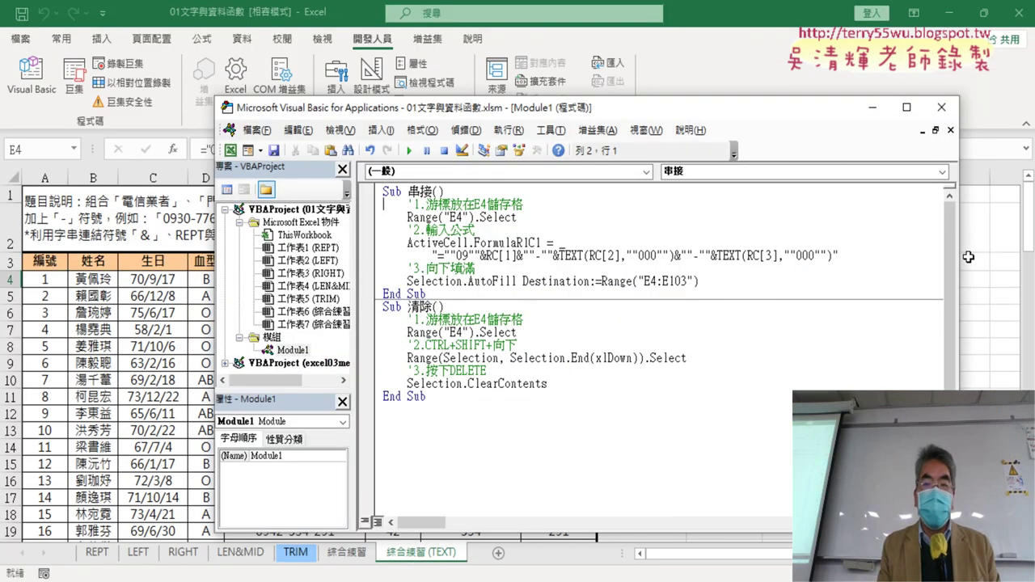
pyautogui.moveTo(962, 255); pyautogui.dragTo(879, 255)
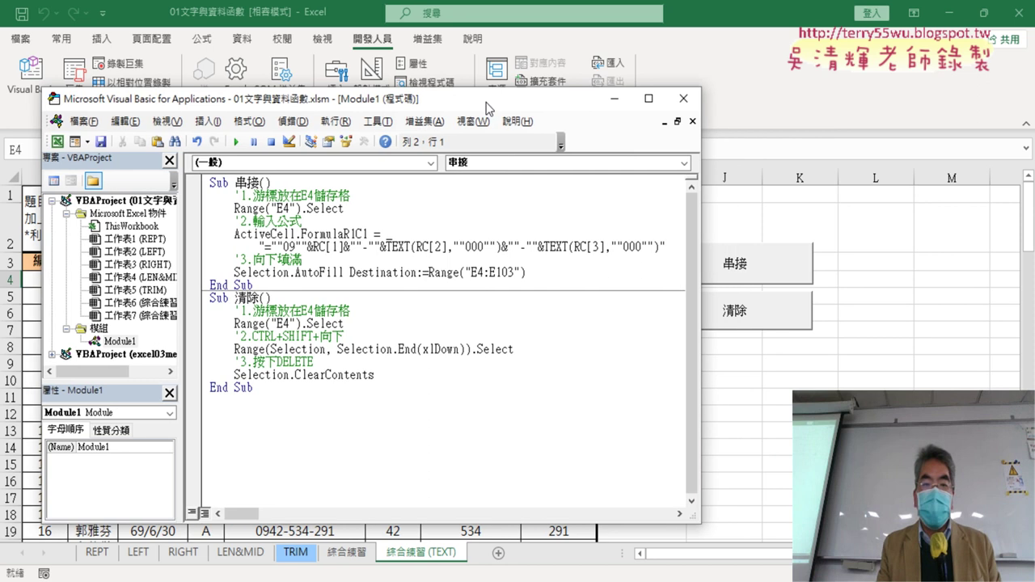
pyautogui.moveTo(668, 111); pyautogui.dragTo(463, 103)
pyautogui.click(760, 317)
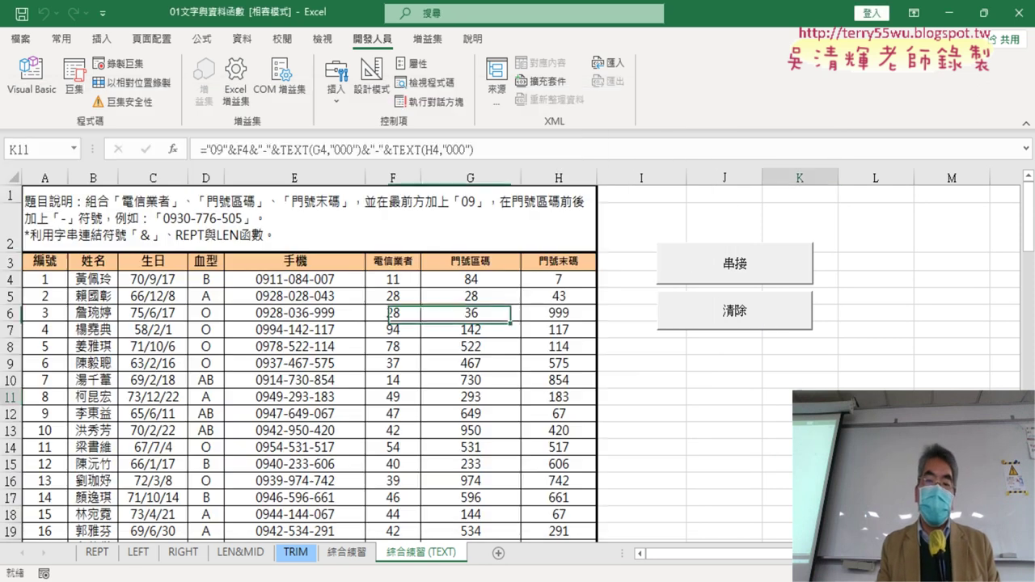
# Step: Run 串接 to fill phone numbers, then draw a light-red smiley face beside the table
pyautogui.click(759, 272)
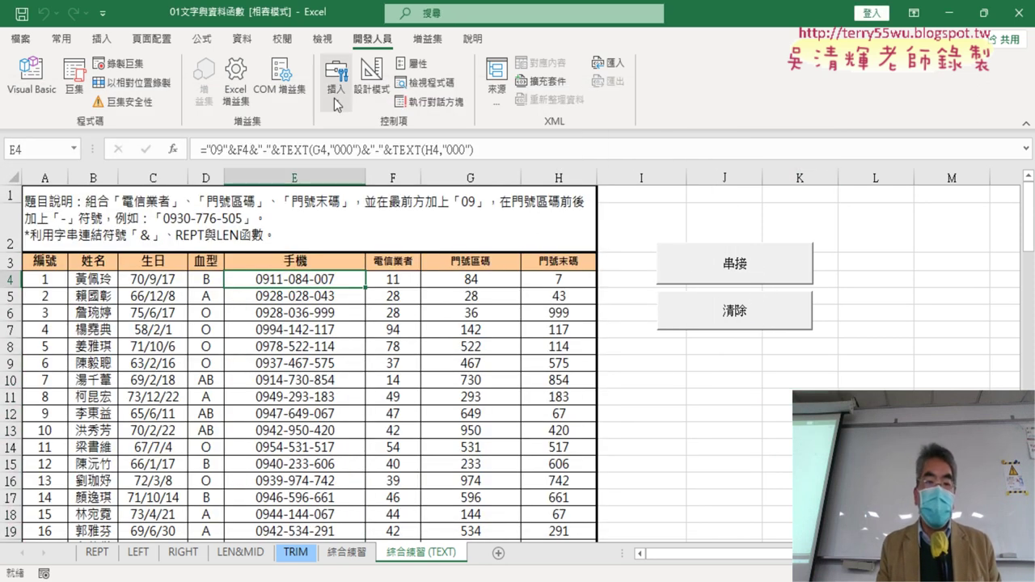
pyautogui.click(101, 41)
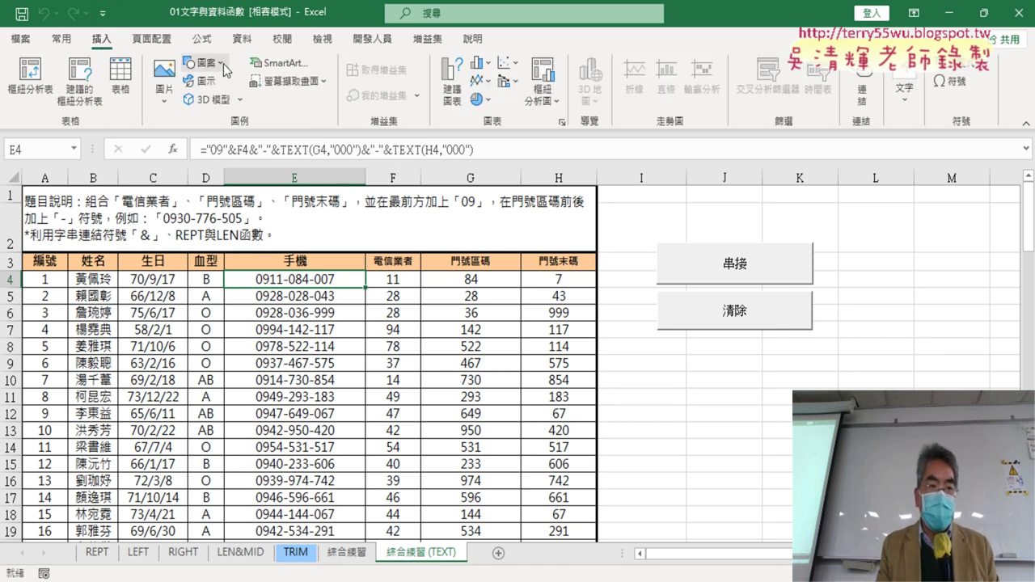
pyautogui.click(224, 65)
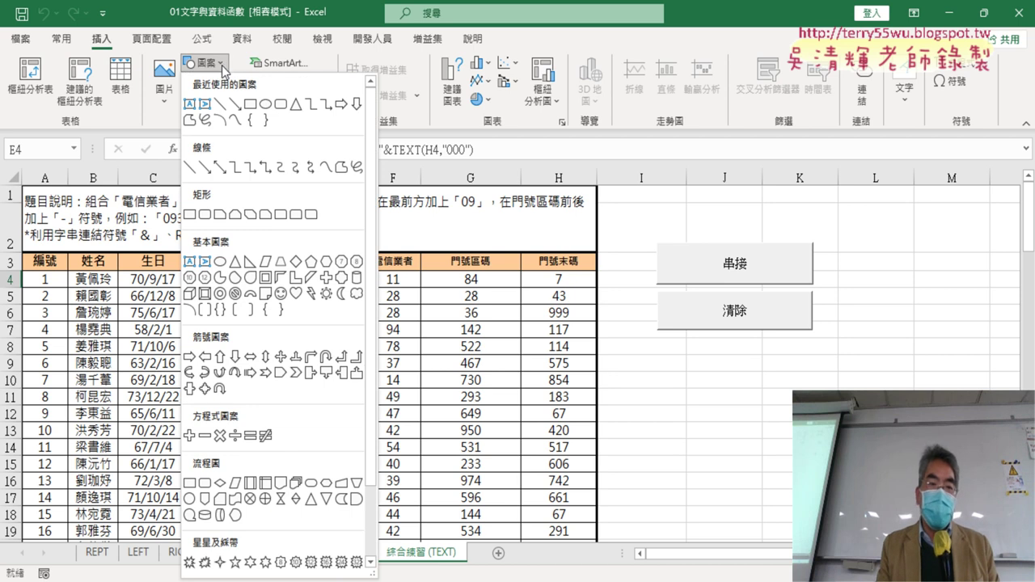
pyautogui.click(281, 297)
pyautogui.moveTo(680, 361); pyautogui.dragTo(729, 408)
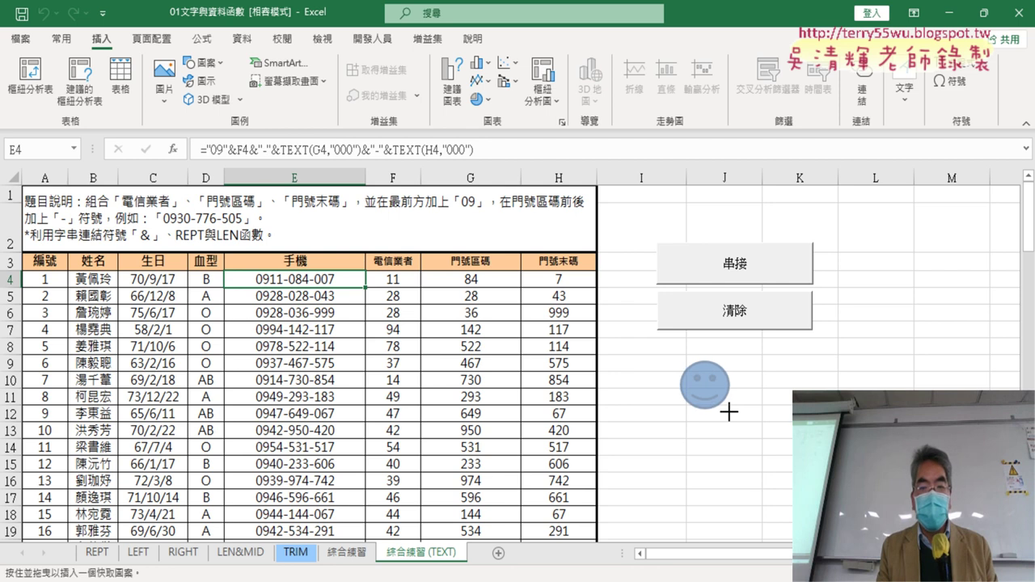
pyautogui.click(329, 98)
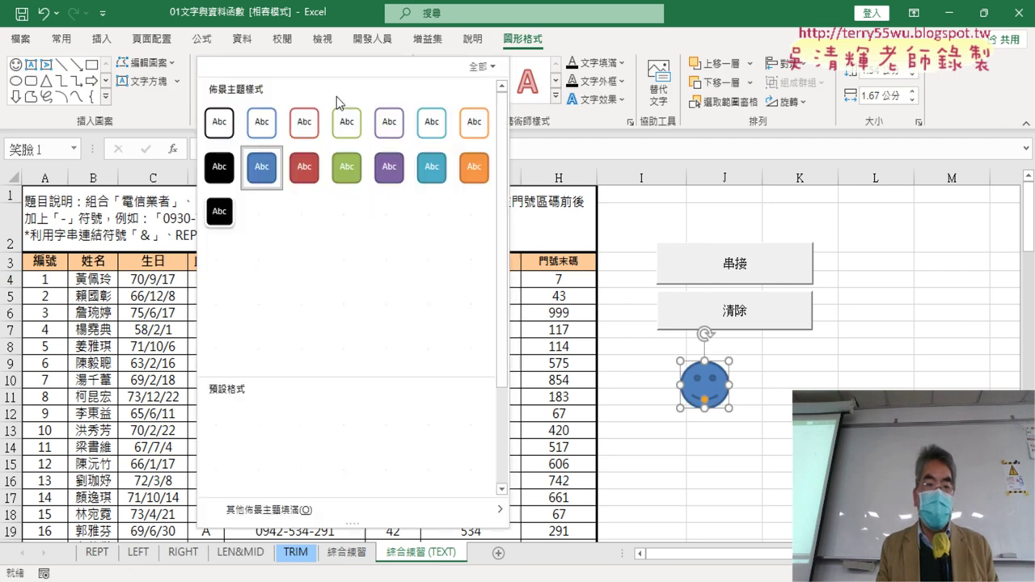
pyautogui.click(304, 255)
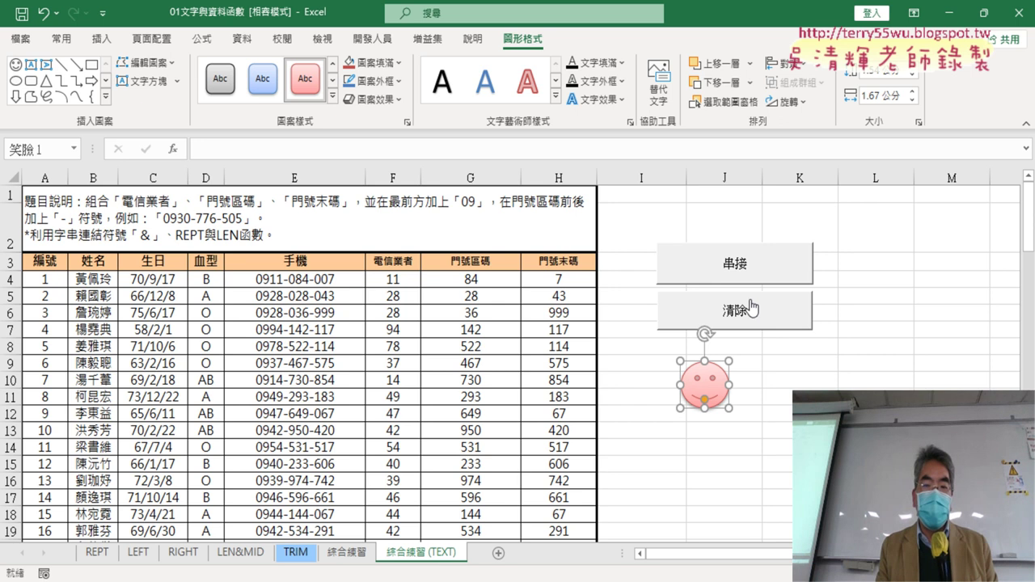
# Step: Assign the 串接 macro to the smiley face shape
pyautogui.rightClick(707, 390)
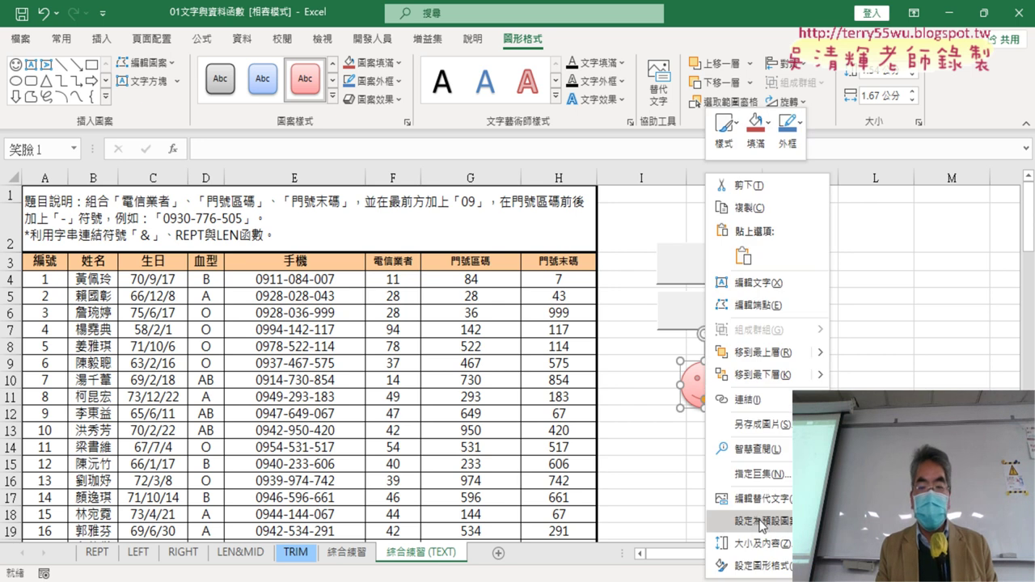
pyautogui.click(764, 477)
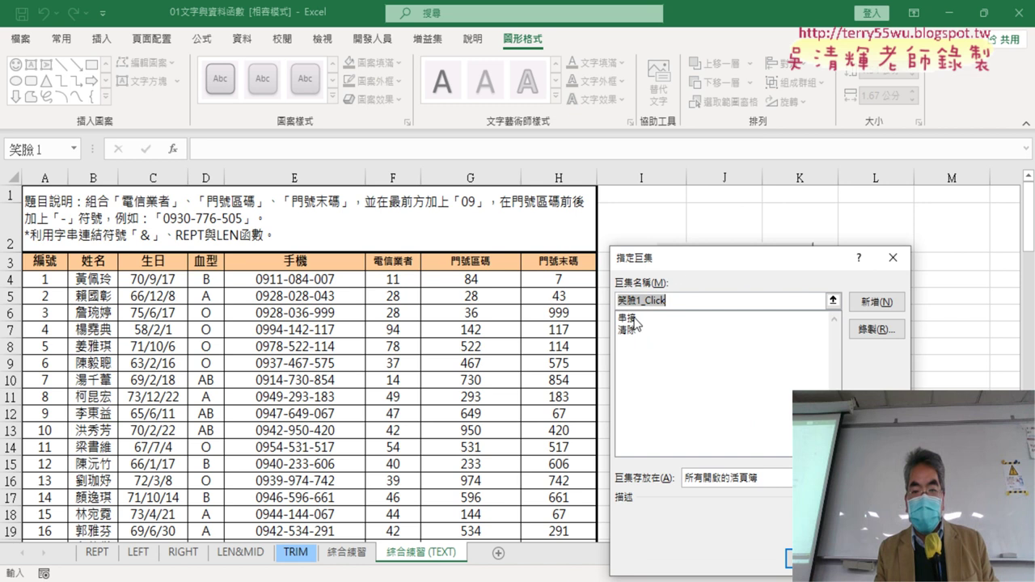
pyautogui.moveTo(682, 260); pyautogui.dragTo(828, 247)
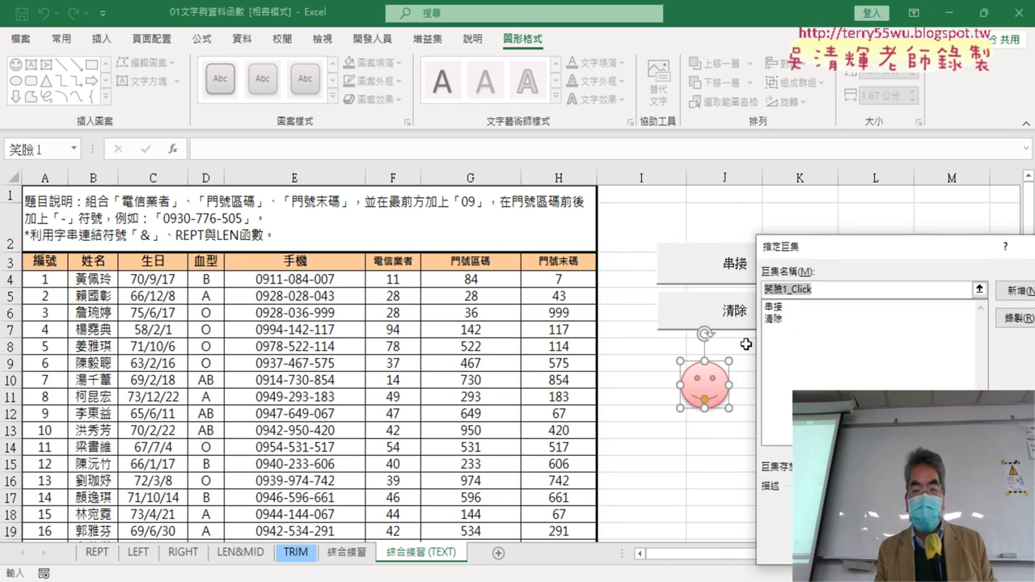
pyautogui.click(774, 307)
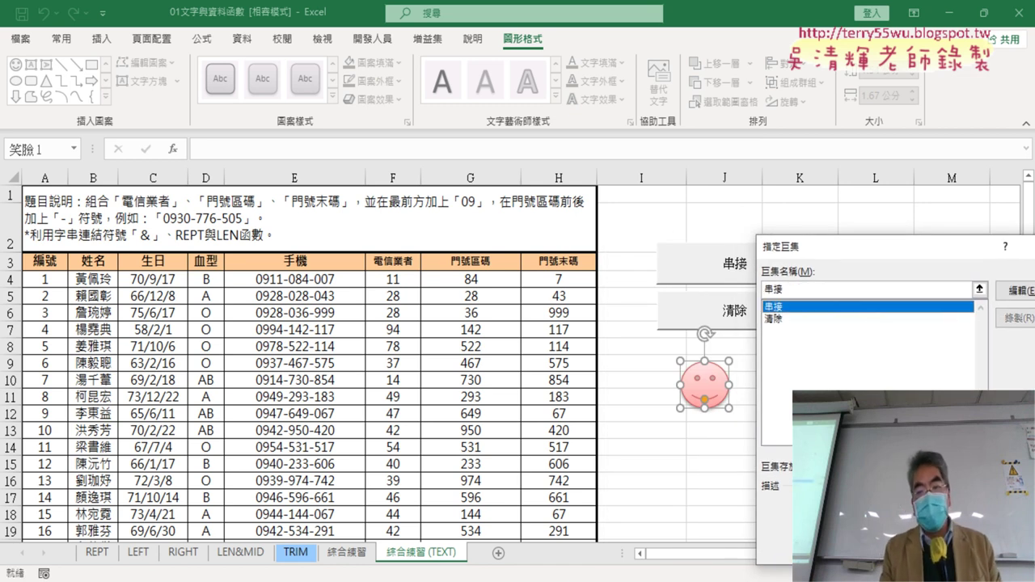
pyautogui.press('Return')
# Step: Clear column E with 清除, then refill it by clicking the smiley shape
pyautogui.click(734, 311)
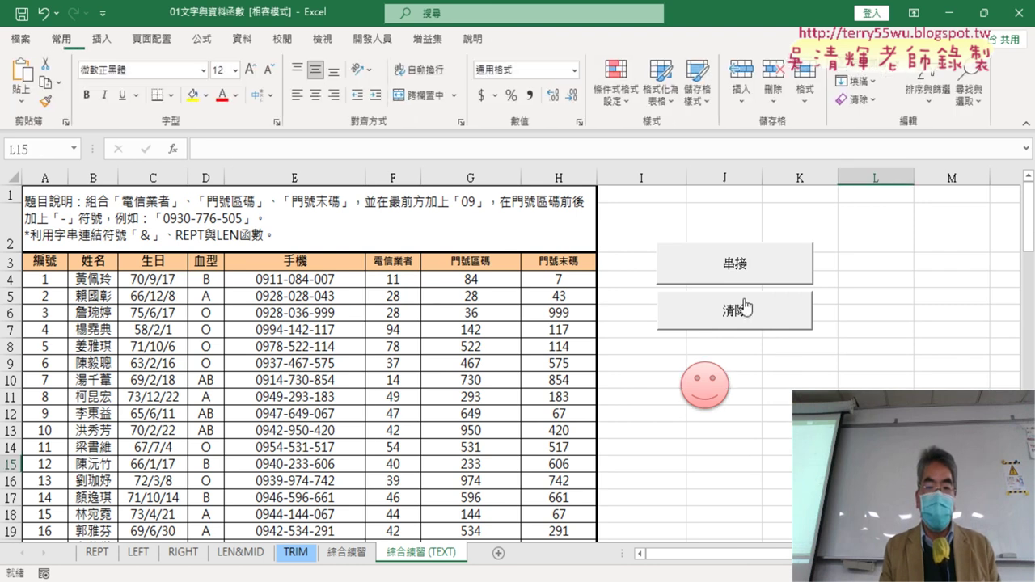
pyautogui.click(708, 392)
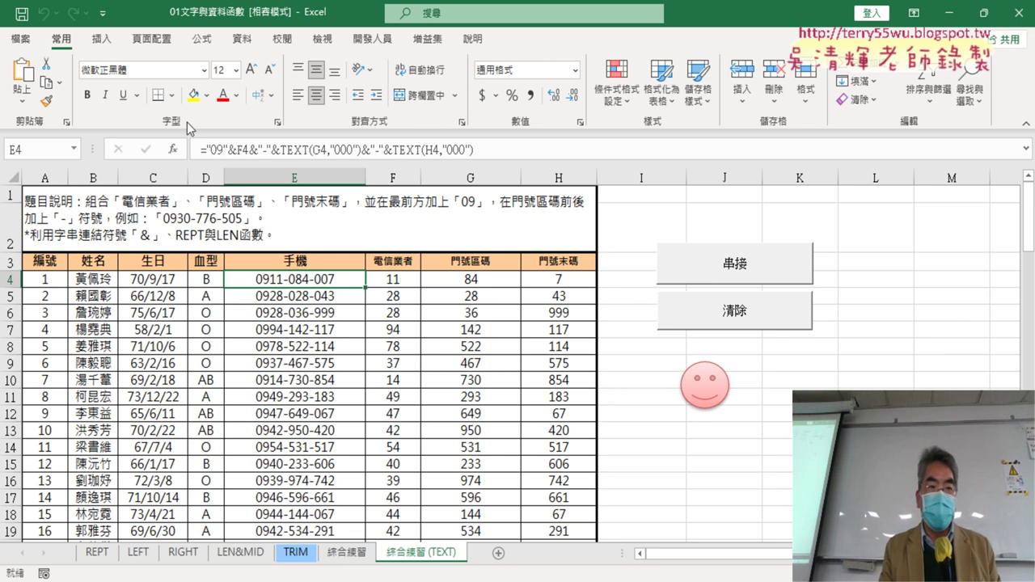
pyautogui.click(108, 44)
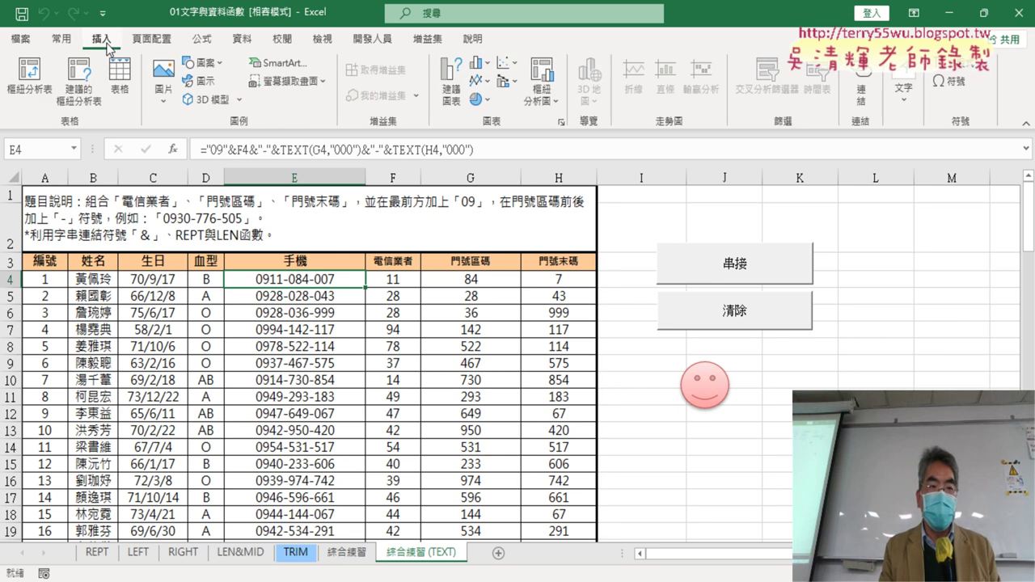
# Step: Draw a light-red multiply X shape to the right of the smiley
pyautogui.click(212, 65)
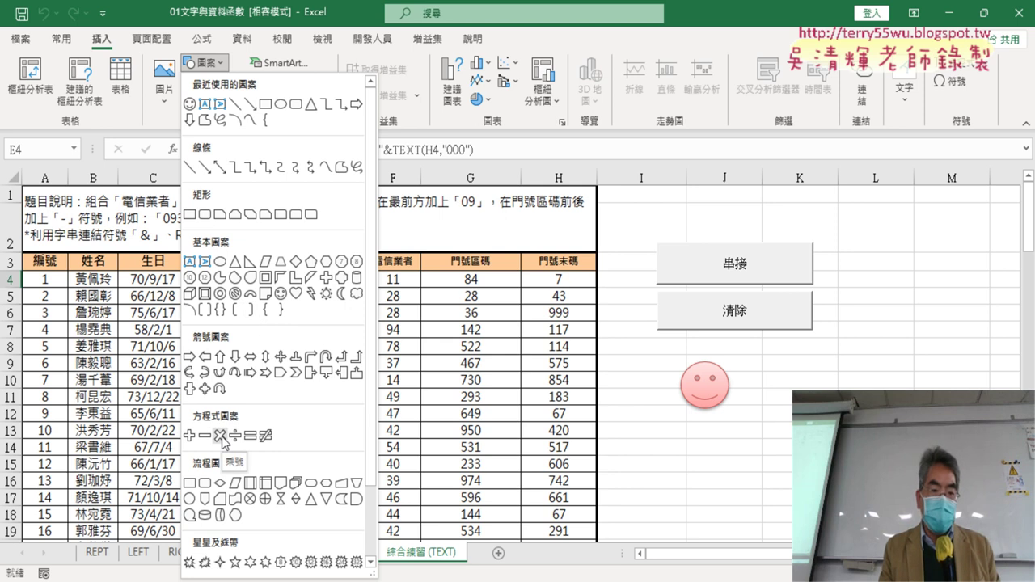
pyautogui.click(219, 435)
pyautogui.moveTo(761, 366); pyautogui.dragTo(808, 414)
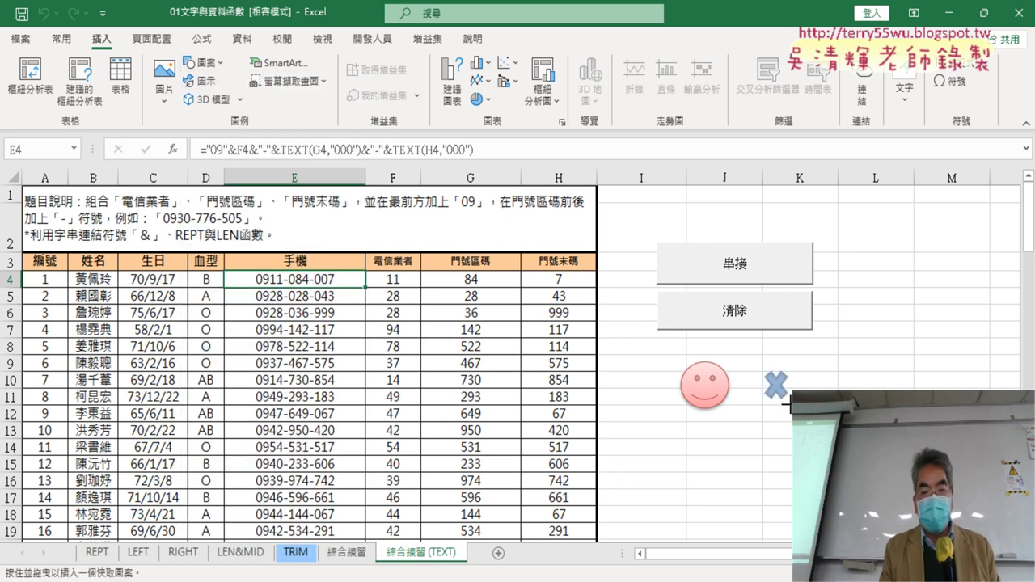
pyautogui.click(334, 96)
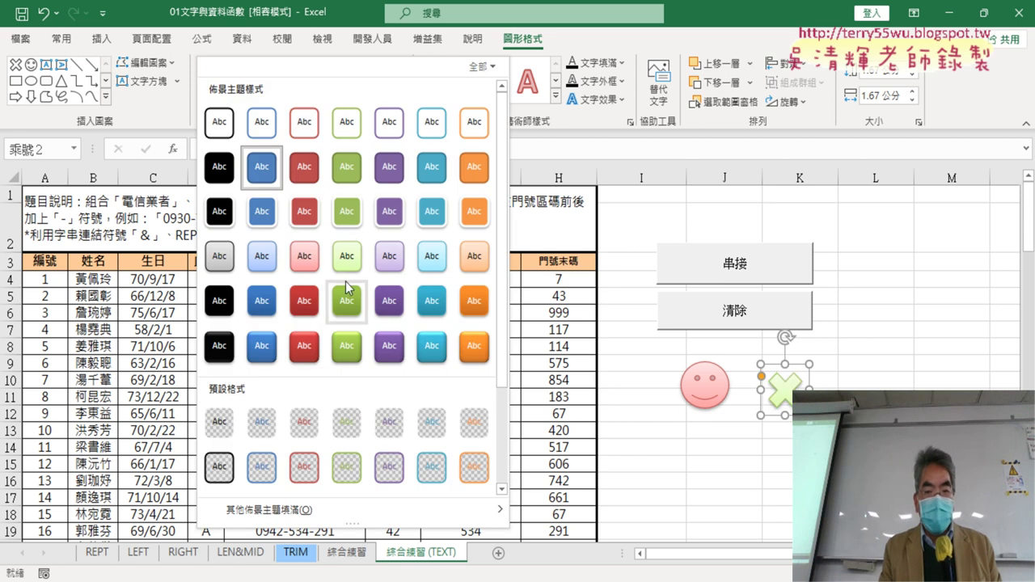
pyautogui.click(305, 258)
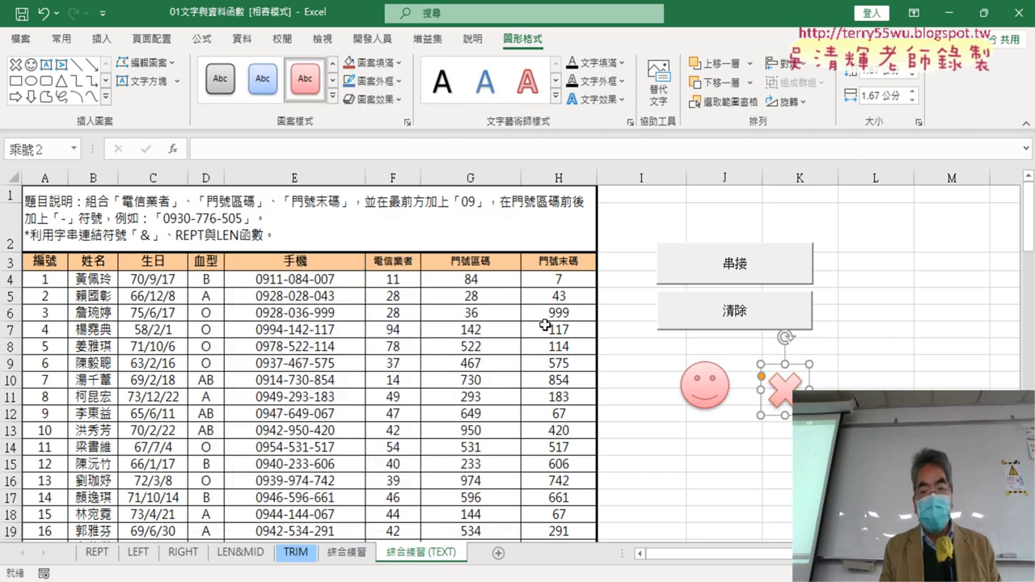
pyautogui.moveTo(763, 384); pyautogui.dragTo(765, 383)
# Step: Assign the 清除 macro to the X shape and test it by clearing column E
pyautogui.rightClick(765, 383)
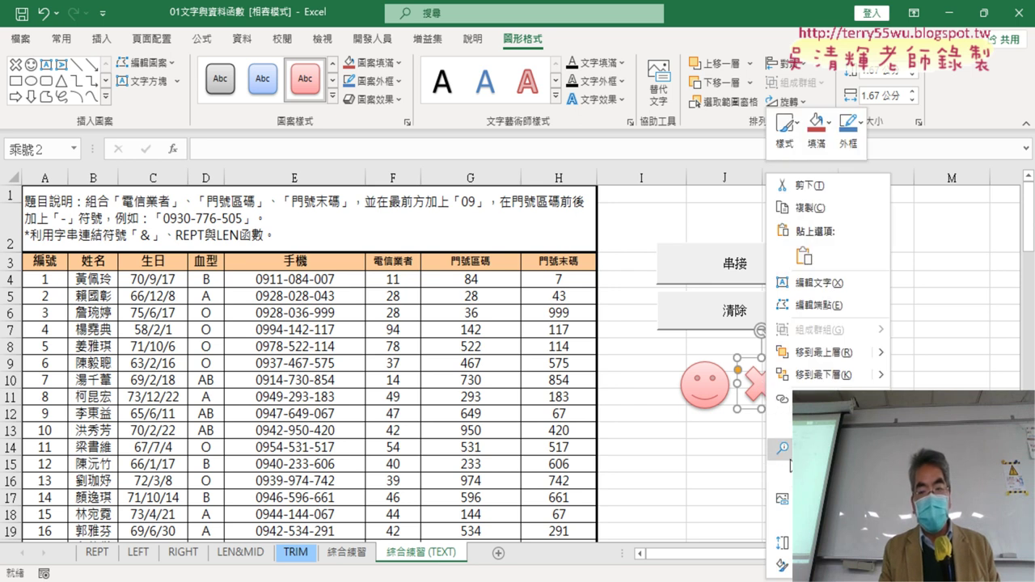
pyautogui.click(780, 474)
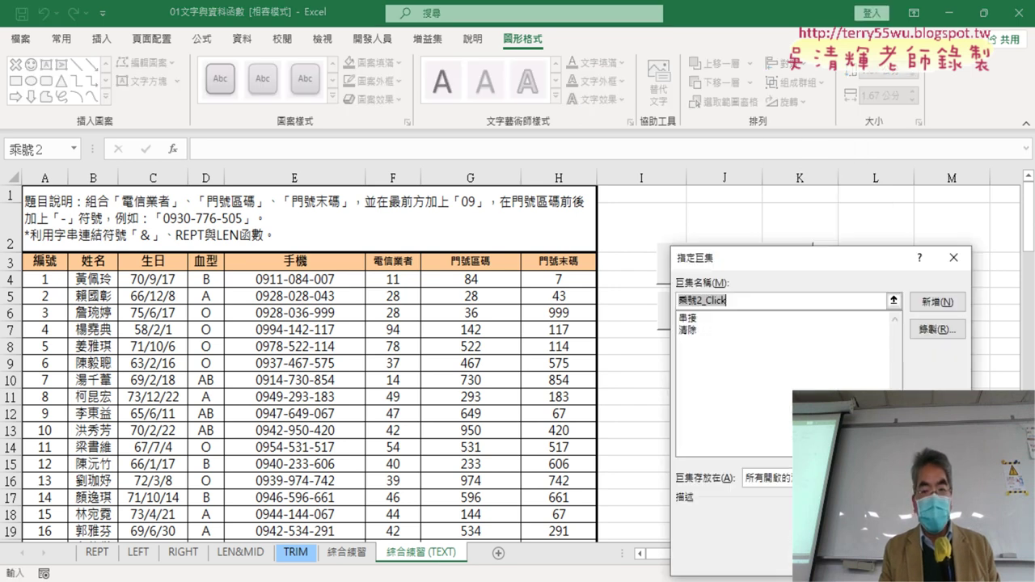
pyautogui.click(695, 330)
pyautogui.press('Return')
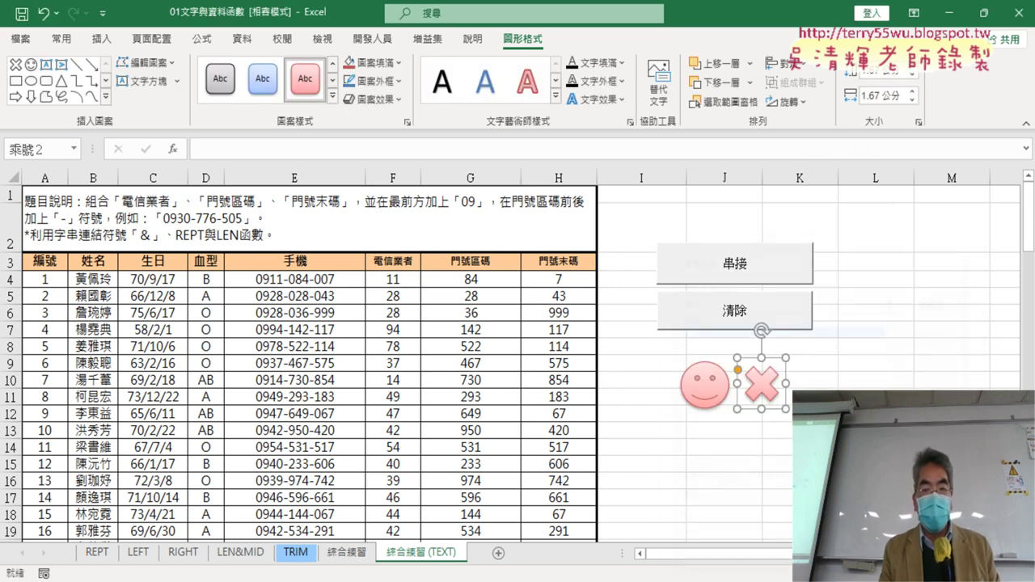
pyautogui.click(875, 464)
pyautogui.click(764, 395)
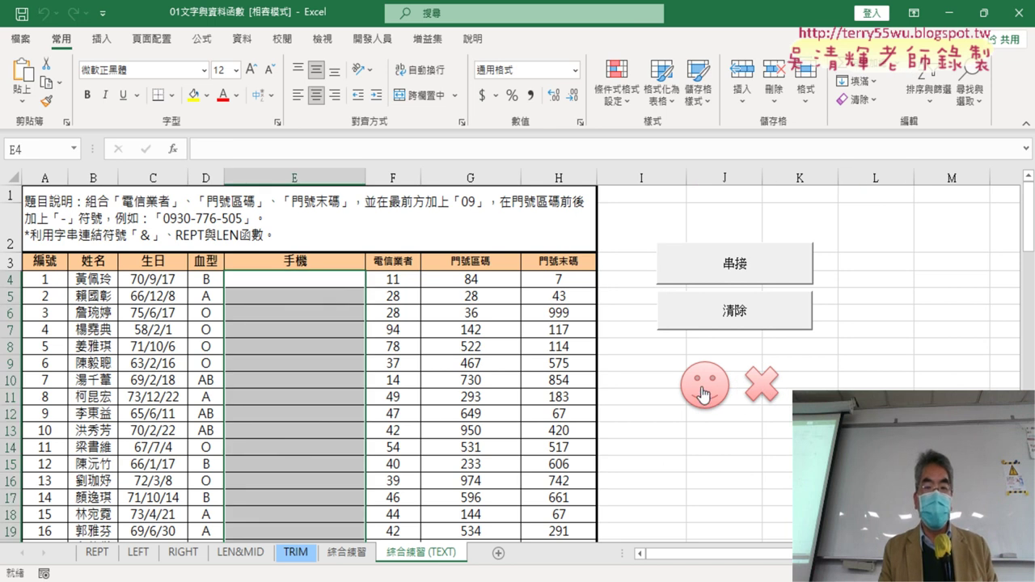
# Step: Test both macro shapes, then delete the old 串接 and 清除 buttons and undo the deletion
pyautogui.click(700, 388)
pyautogui.click(764, 382)
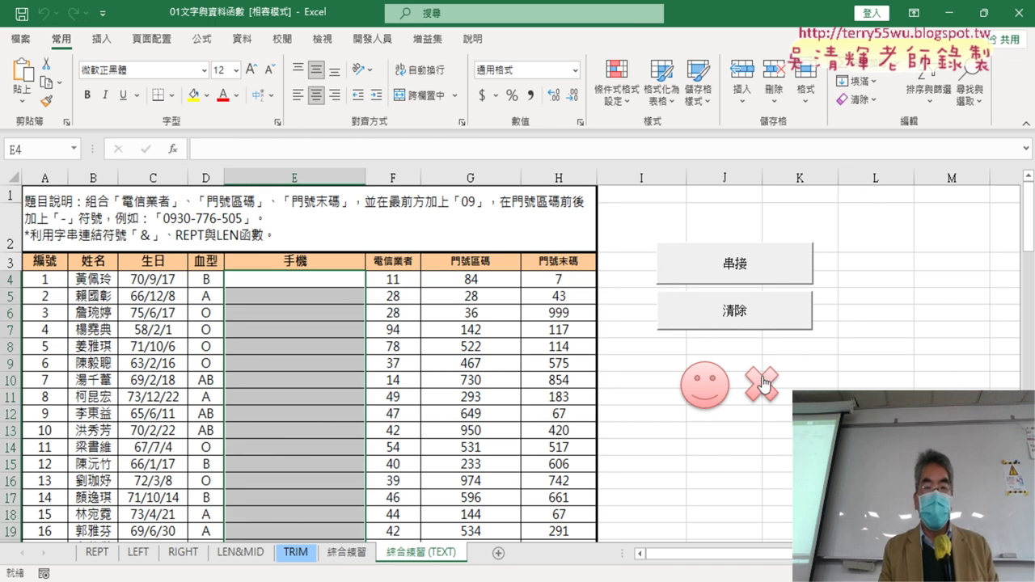
pyautogui.keyDown('ctrl'); pyautogui.click(739, 267); pyautogui.keyUp('ctrl')
pyautogui.keyDown('ctrl'); pyautogui.click(746, 308); pyautogui.keyUp('ctrl')
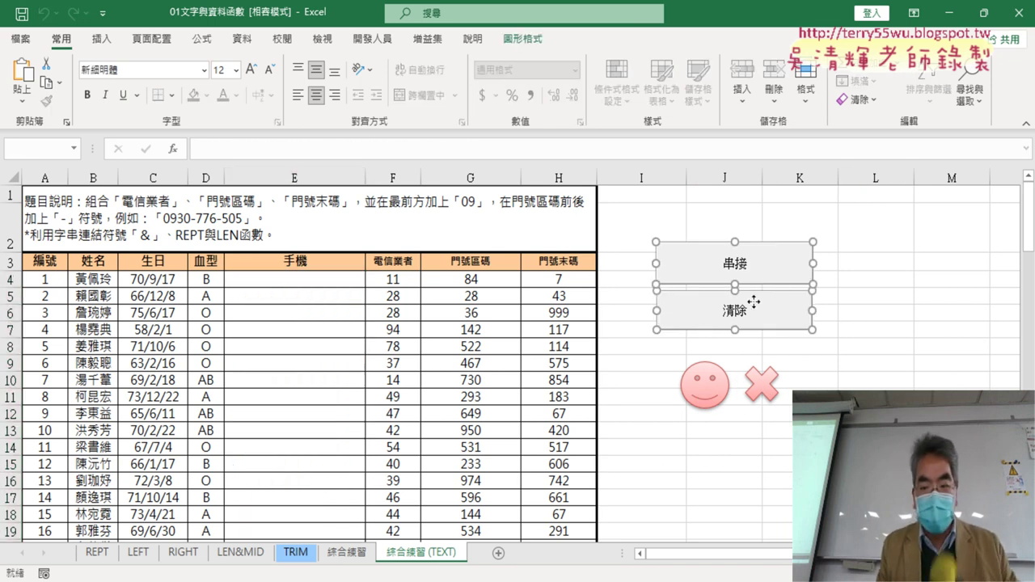
pyautogui.press('Delete')
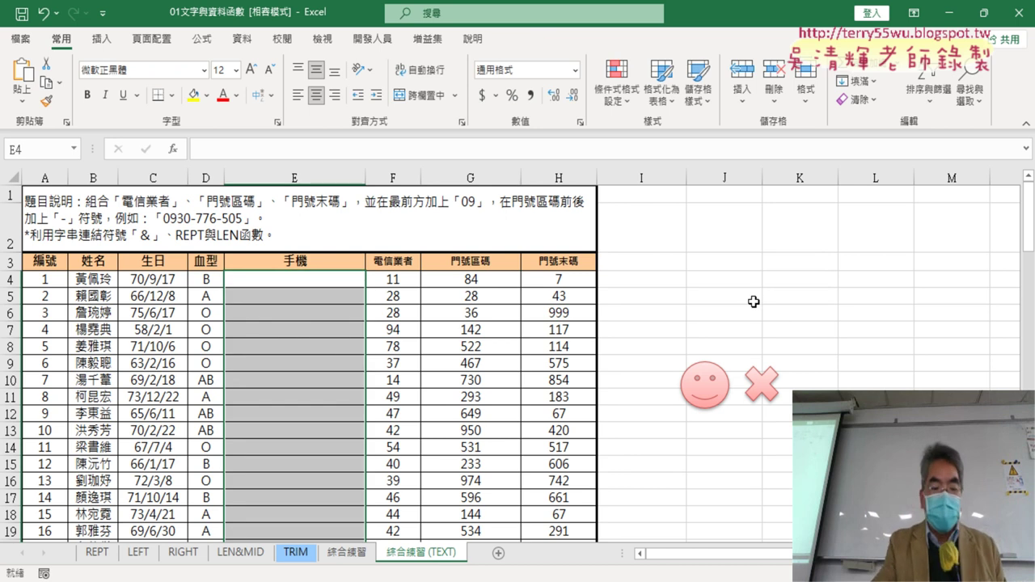
pyautogui.hotkey('ctrl', 'z')
# Step: Select and delete the old 串接 and 清除 macro buttons
pyautogui.click(875, 313)
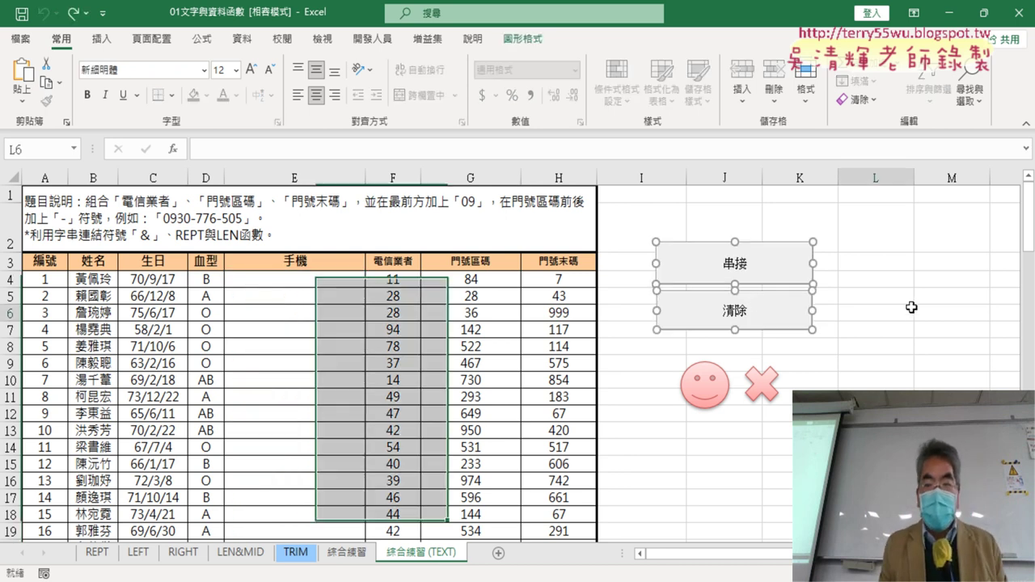
pyautogui.keyDown('ctrl'); pyautogui.click(731, 265); pyautogui.keyUp('ctrl')
pyautogui.keyDown('ctrl'); pyautogui.click(729, 314); pyautogui.keyUp('ctrl')
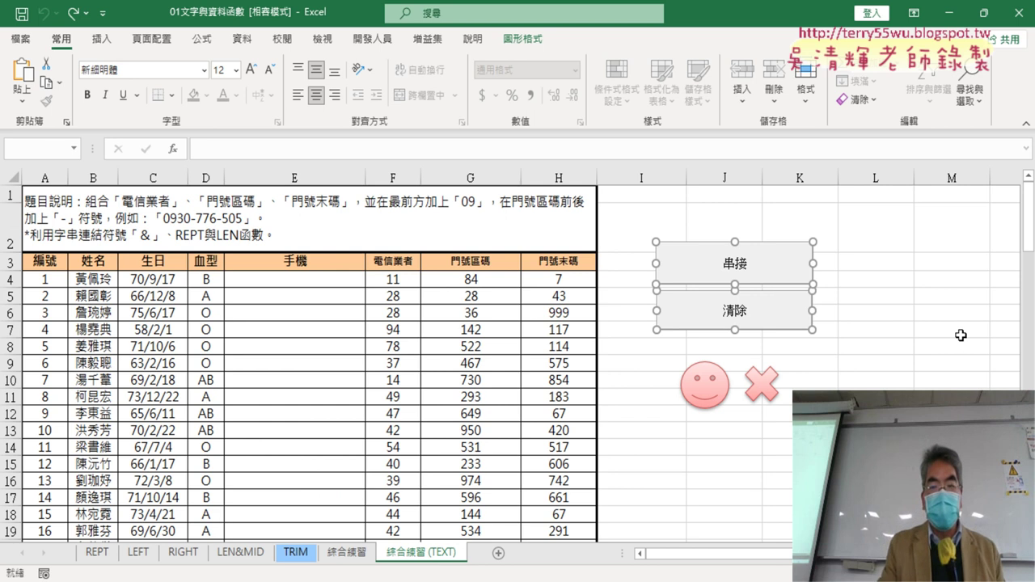
pyautogui.press('Delete')
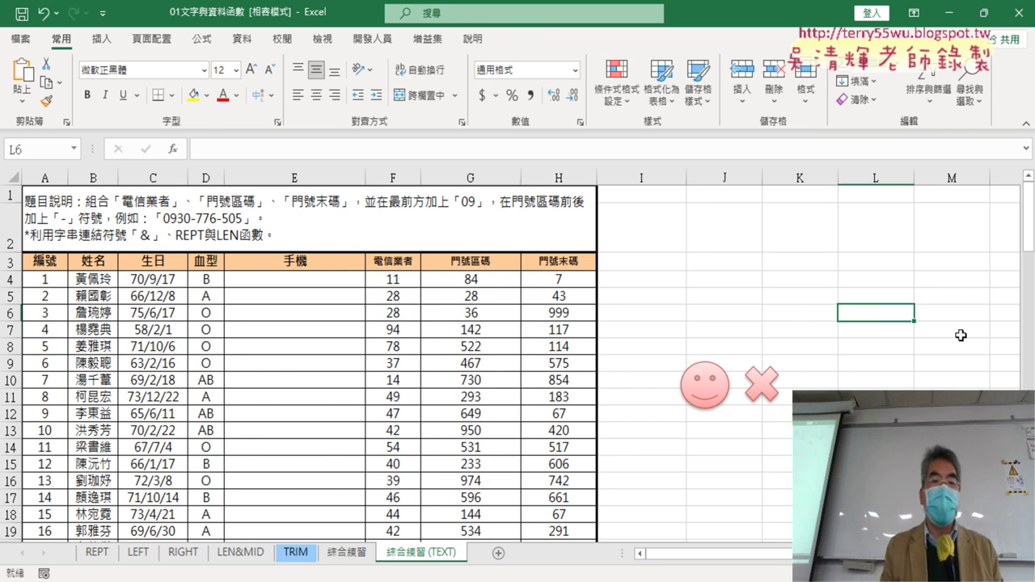
pyautogui.click(958, 346)
# Step: Fill and clear the 手機 column twice using the smiley and X shapes
pyautogui.click(685, 405)
pyautogui.click(757, 390)
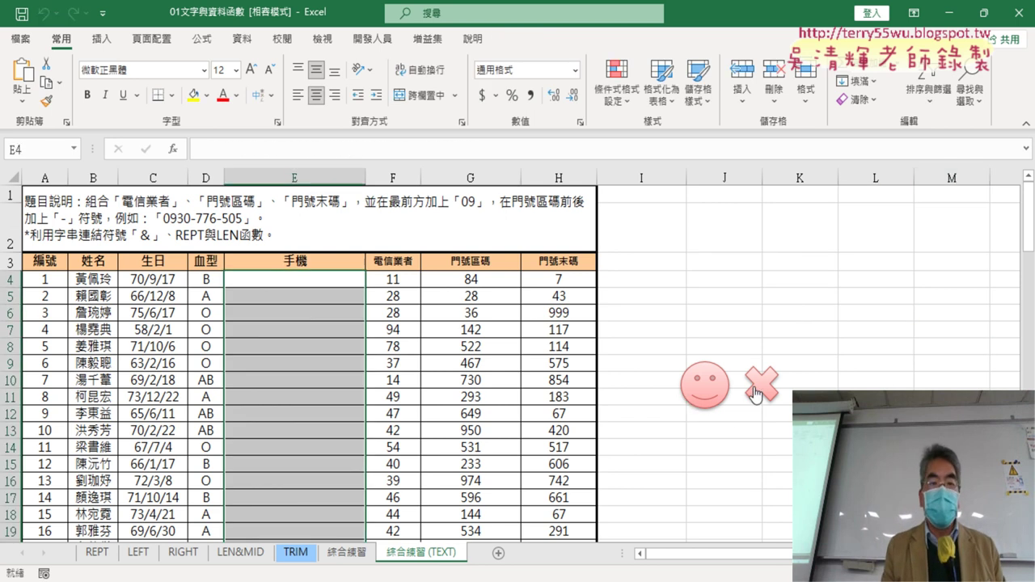
pyautogui.click(716, 400)
pyautogui.click(767, 396)
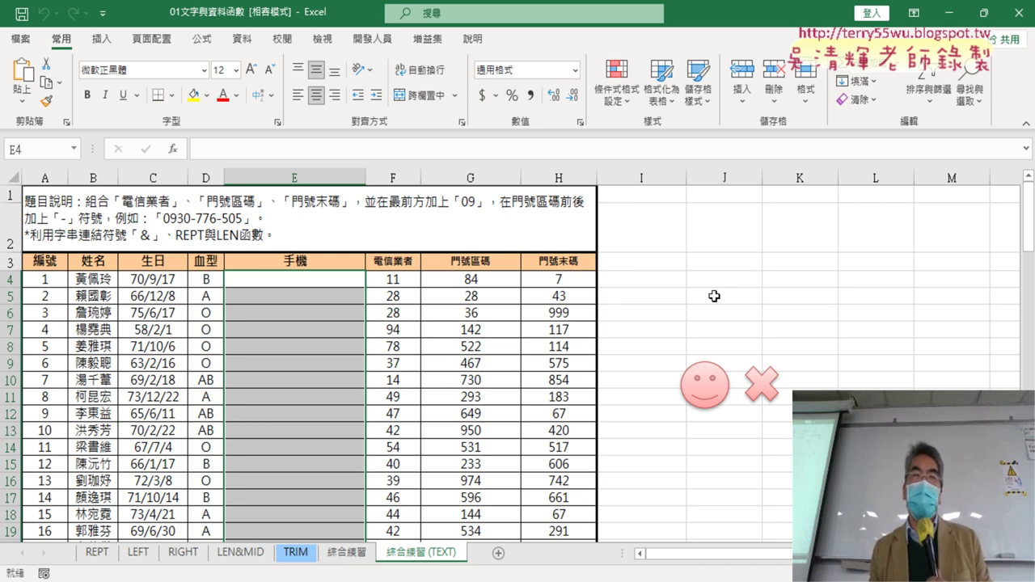
# Step: Select cell E4, then the birth-date column C down to its last entry
pyautogui.click(746, 282)
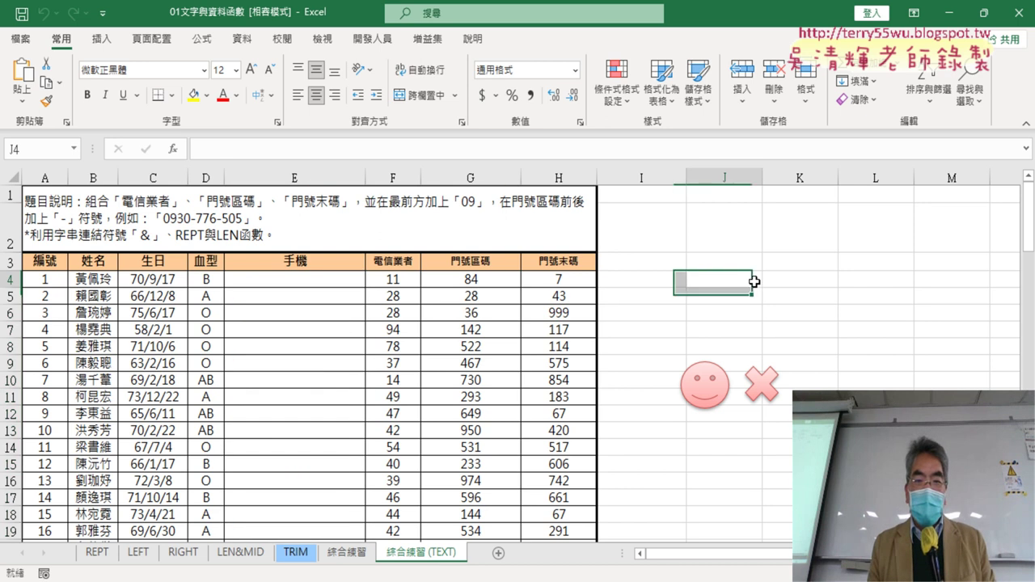
pyautogui.click(326, 281)
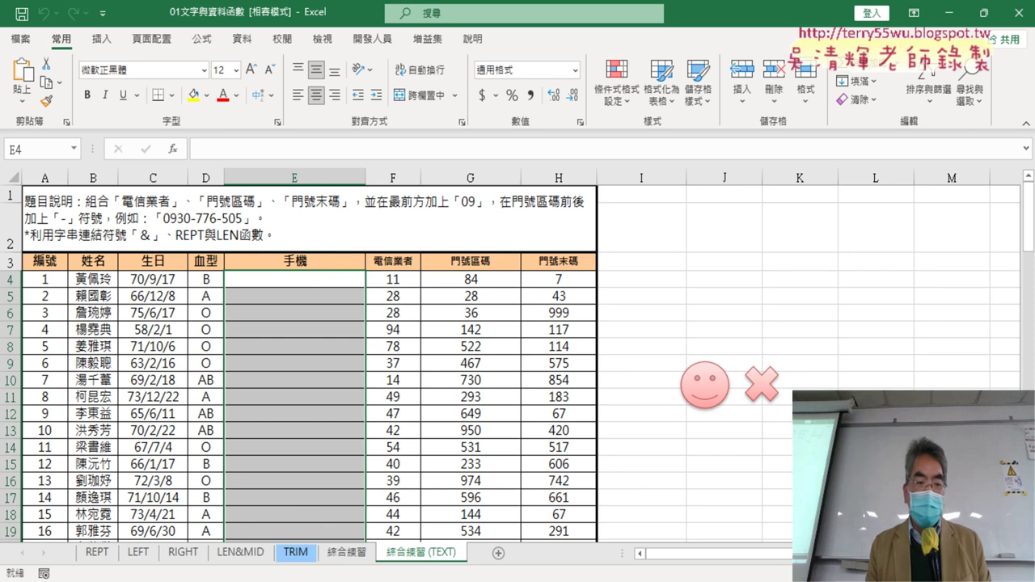
pyautogui.click(159, 192)
pyautogui.hotkey('ctrl', 'shift', 'Down')
pyautogui.hotkey('ctrl', 'shift', 'Down')
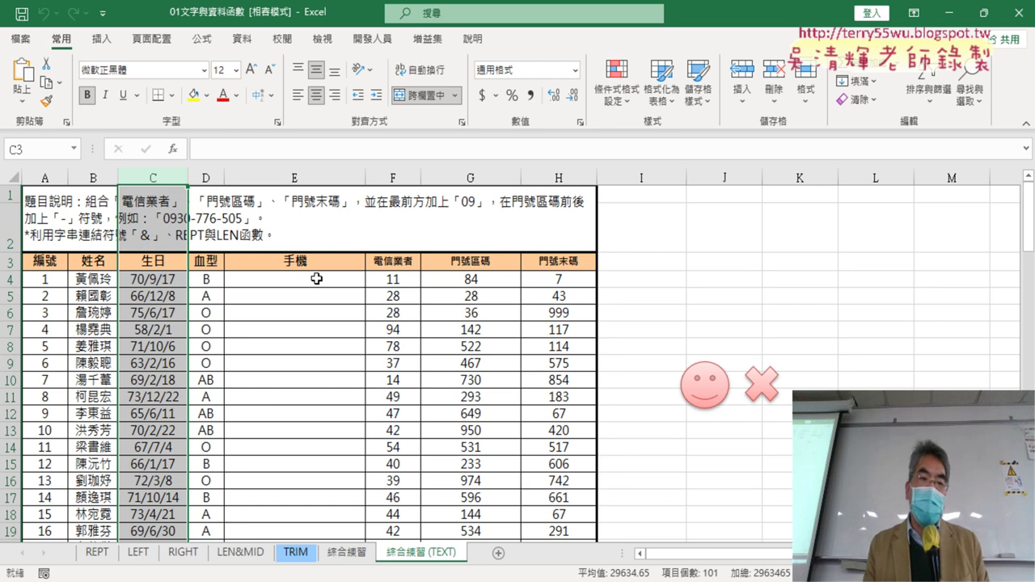
pyautogui.click(695, 388)
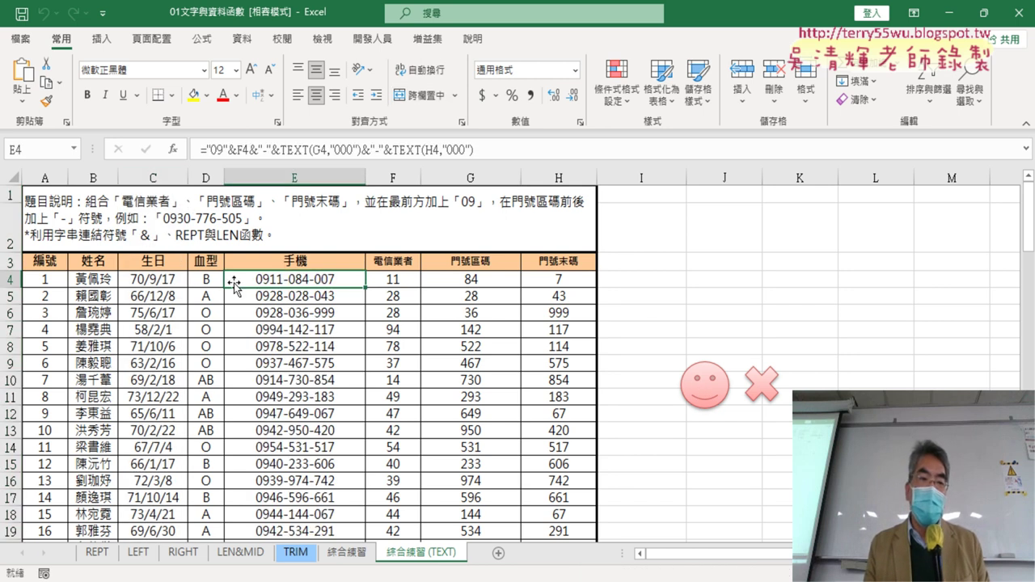
pyautogui.click(155, 262)
pyautogui.click(157, 178)
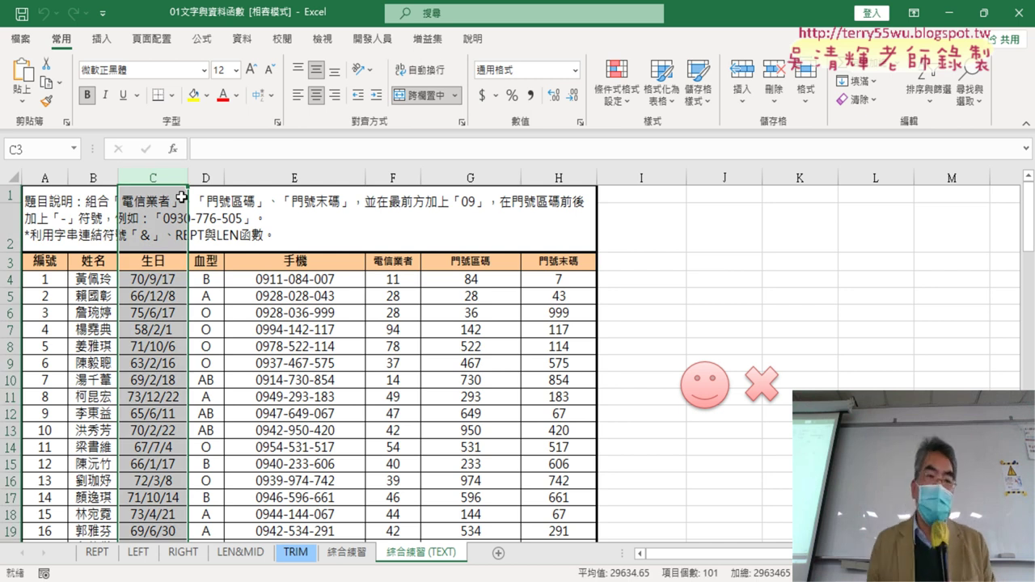
pyautogui.scroll(-2, 370, 288)
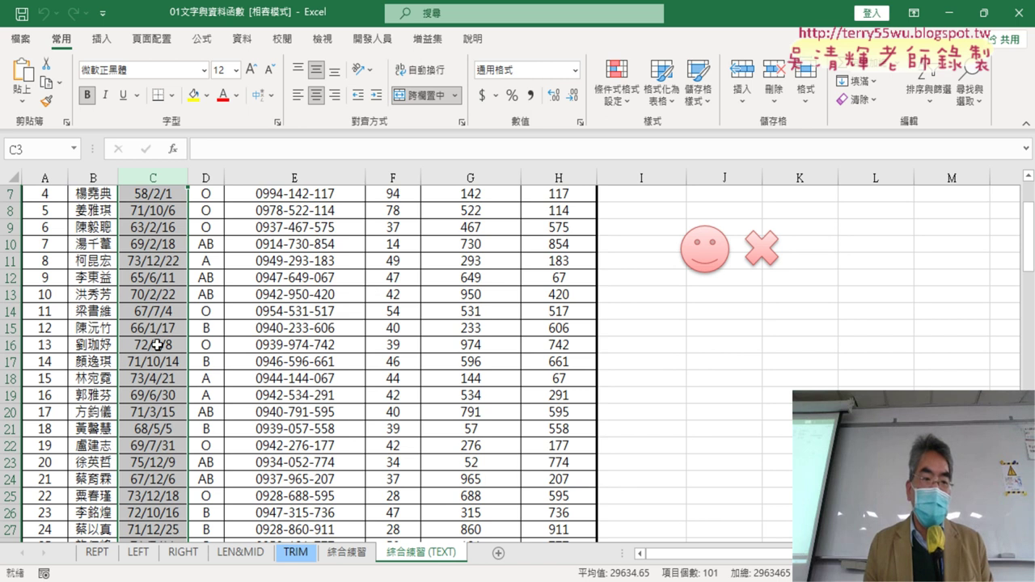
pyautogui.scroll(2, 129, 346)
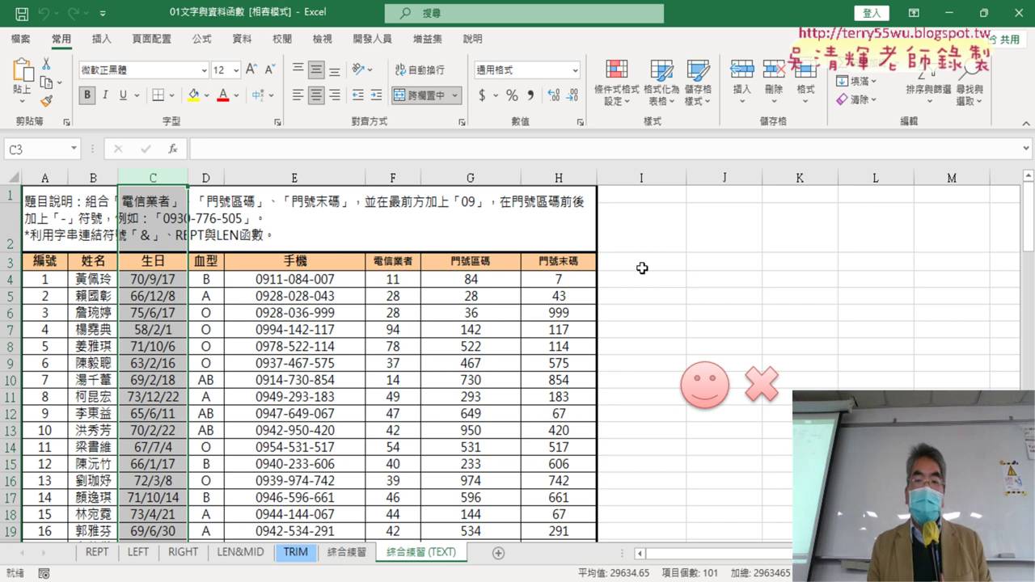
# Step: Move the smiley and X shapes together further to the right
pyautogui.click(713, 381)
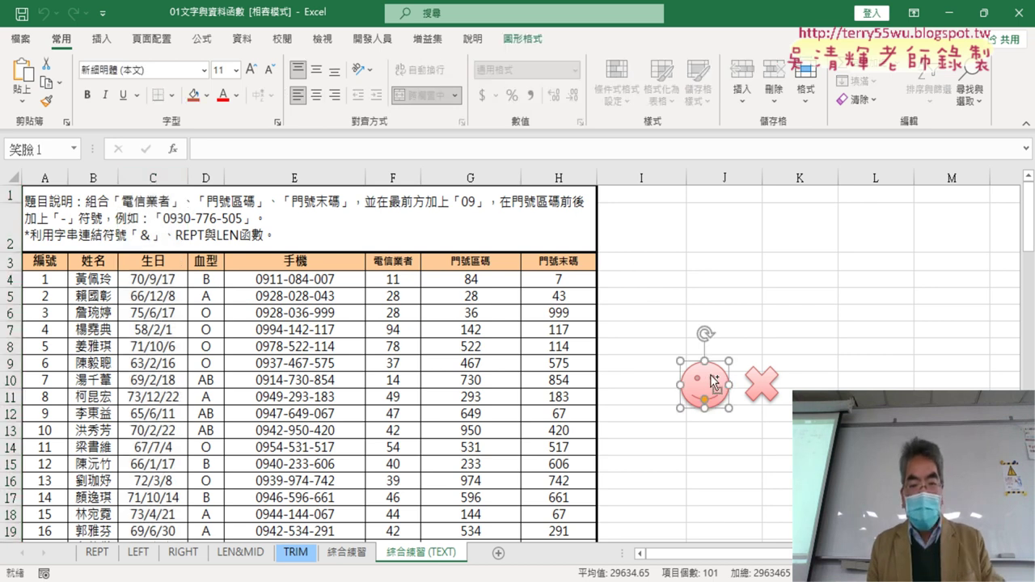
pyautogui.keyDown('shift'); pyautogui.click(763, 380); pyautogui.keyUp('shift')
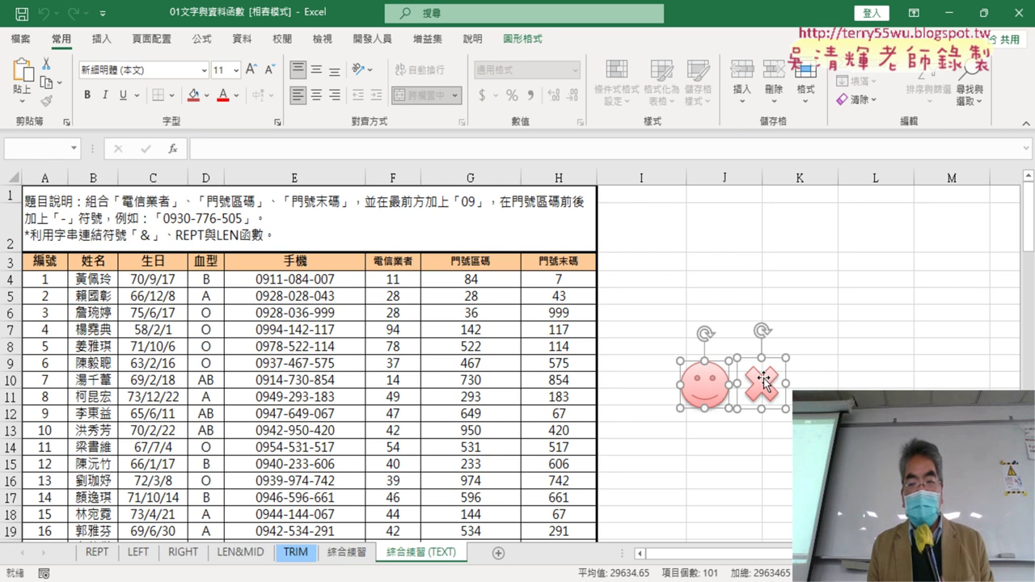
pyautogui.moveTo(763, 380); pyautogui.dragTo(812, 383)
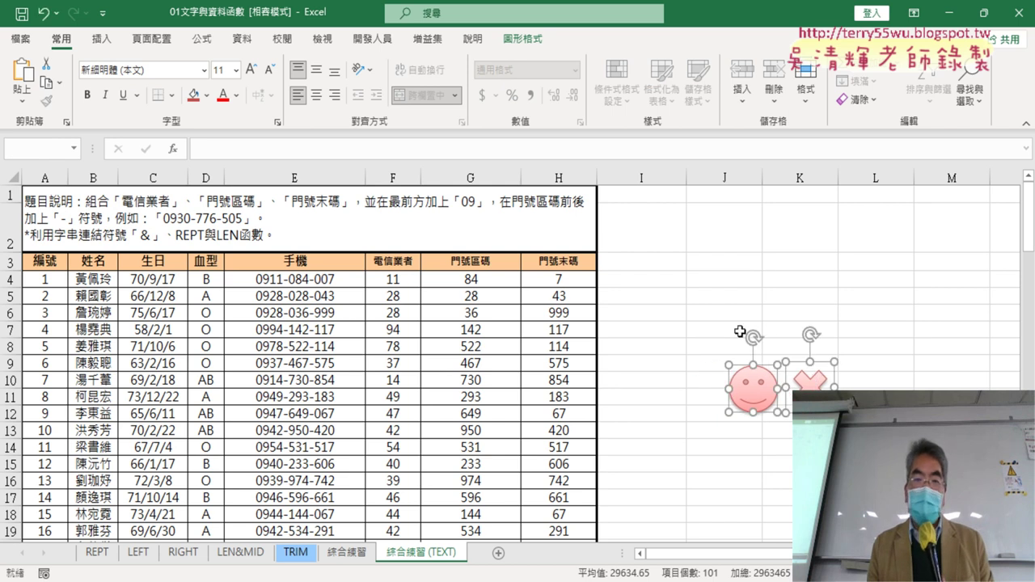
# Step: Type the header 年級 into cell I3 next to the 門號末碼 header
pyautogui.click(142, 257)
pyautogui.click(672, 269)
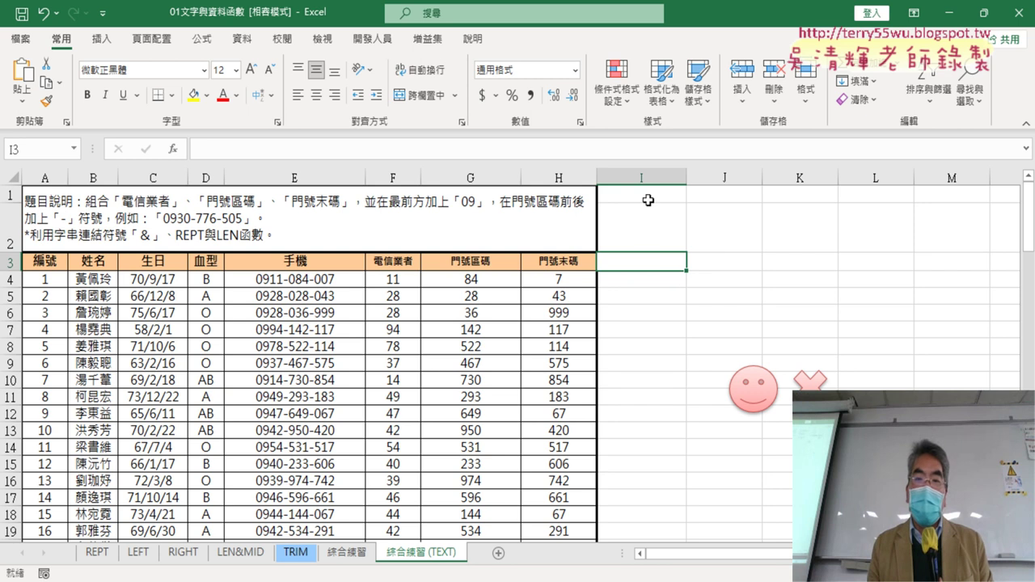
pyautogui.write('=')
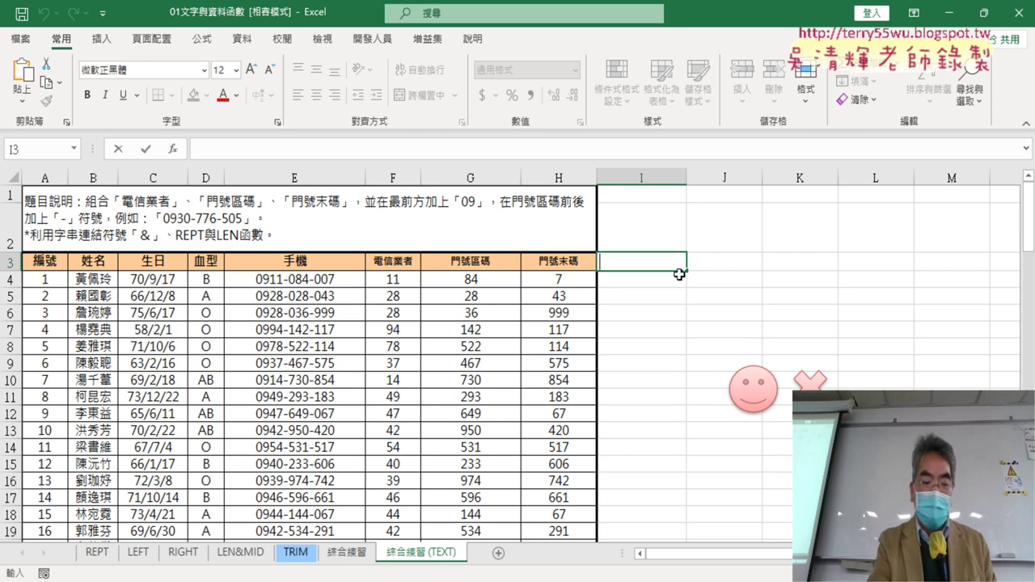
pyautogui.write('ㄋ')
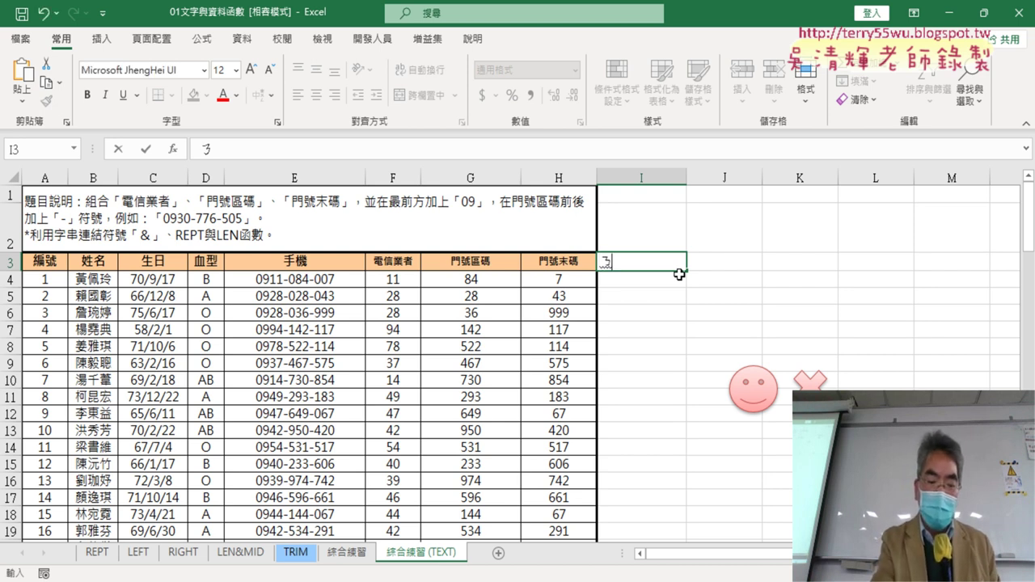
pyautogui.write('ㄧ')
pyautogui.write('年')
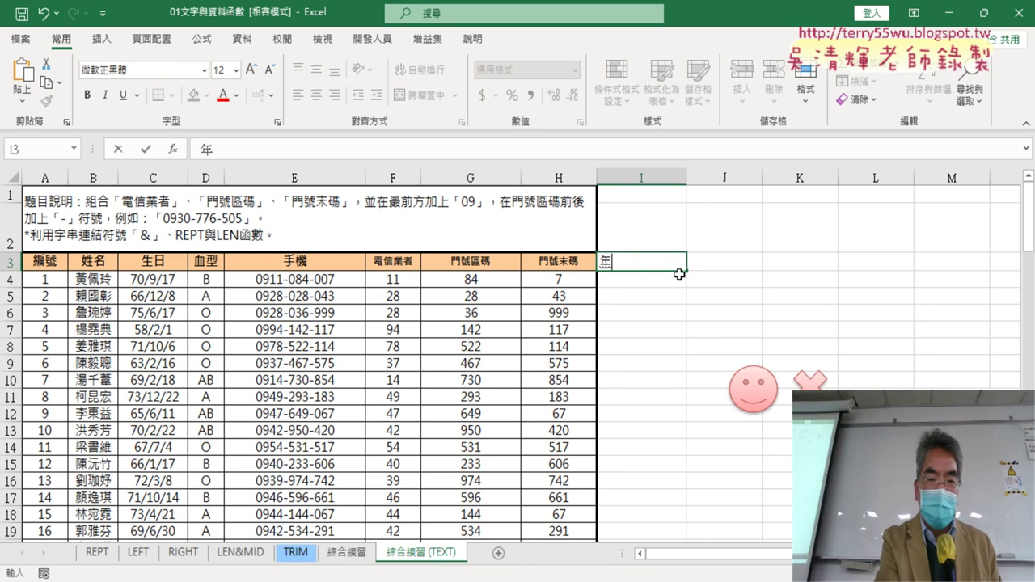
pyautogui.write('ㄐㄧ')
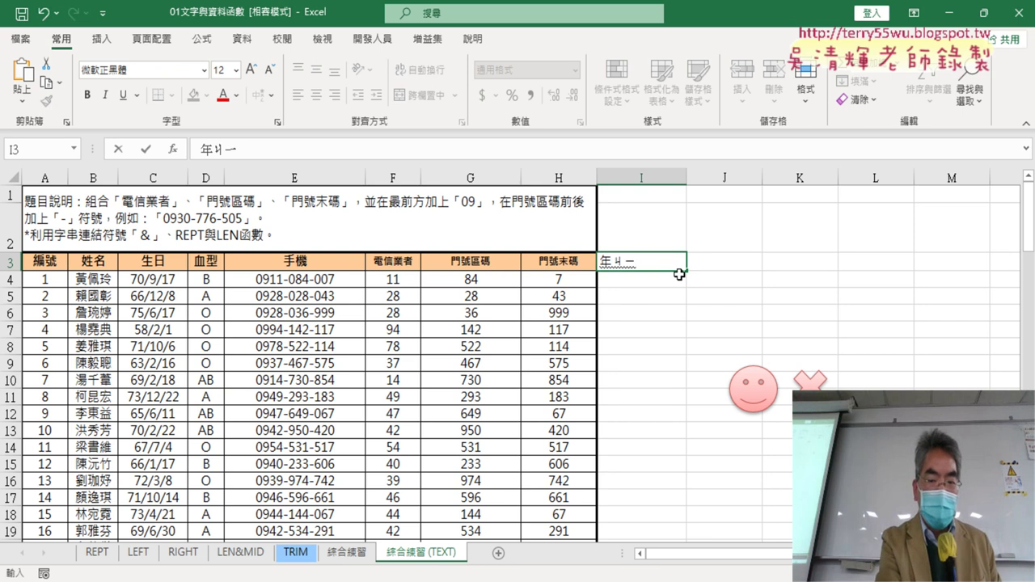
pyautogui.write('ˊ')
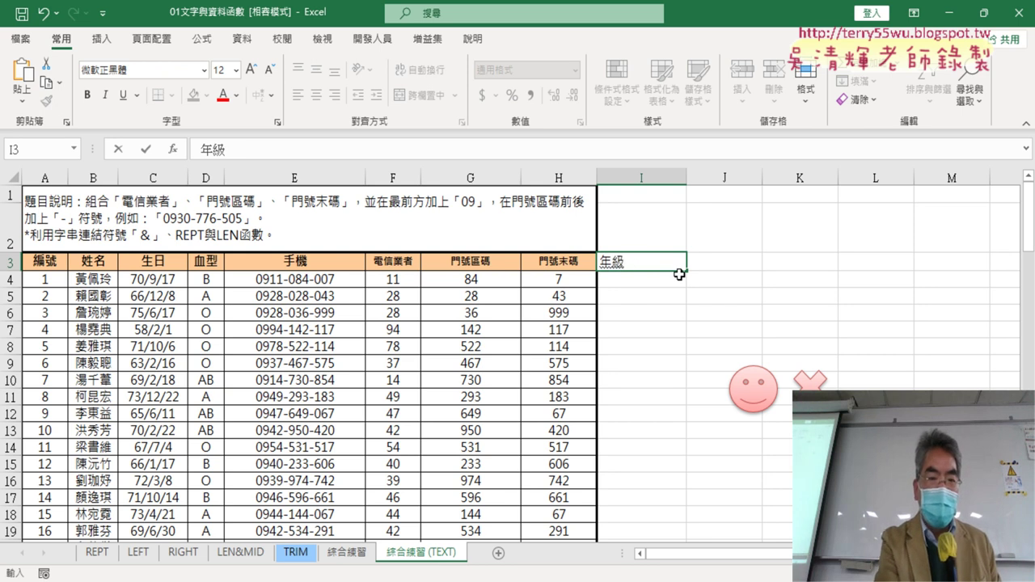
pyautogui.press('Return')
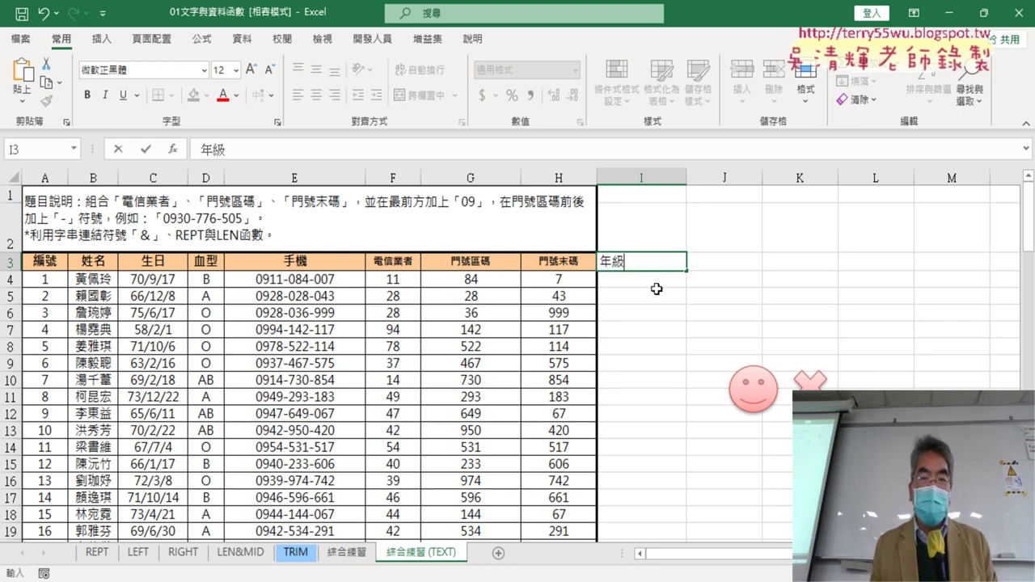
pyautogui.click(657, 289)
pyautogui.click(639, 268)
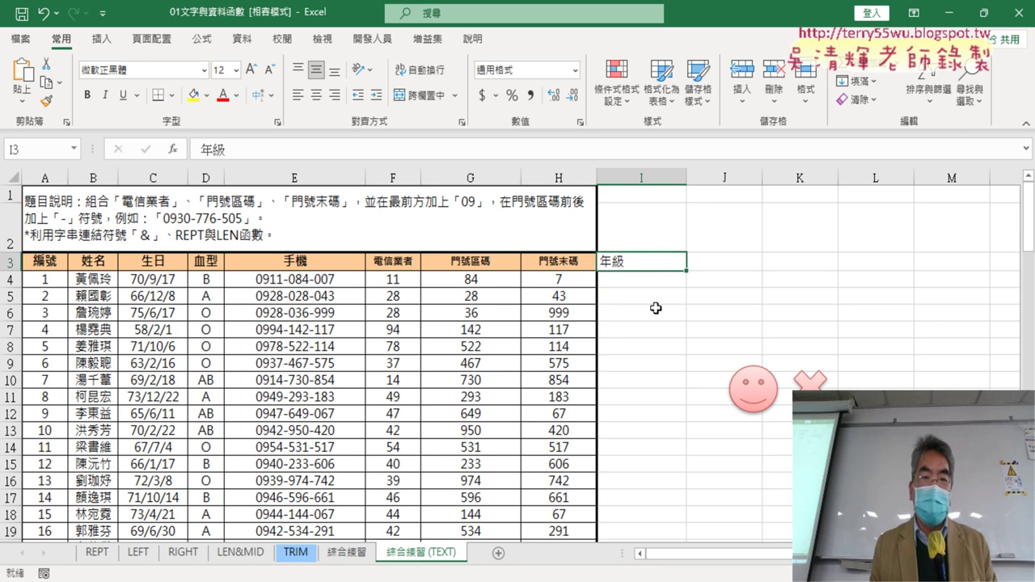
pyautogui.click(566, 262)
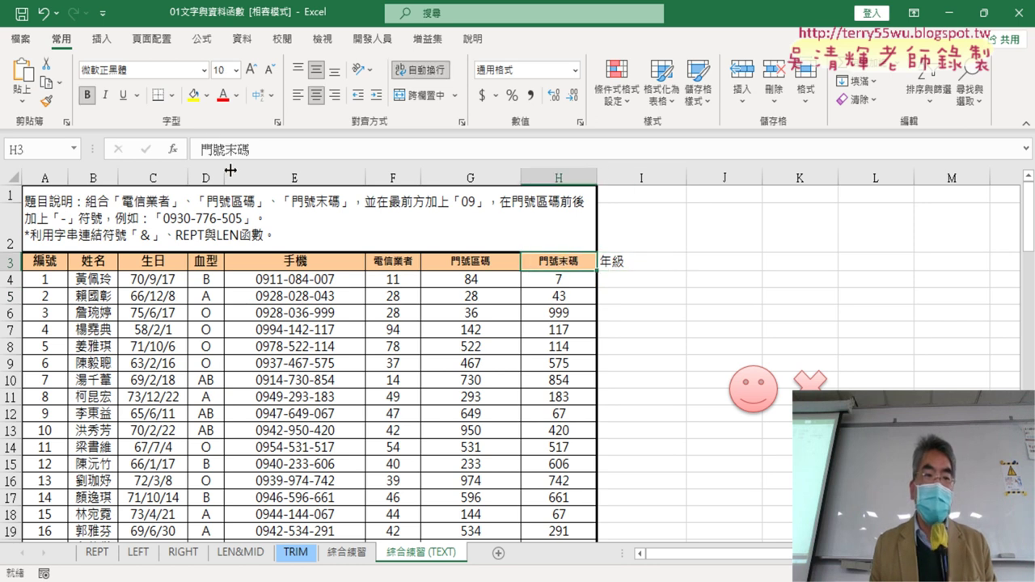
# Step: Copy the orange header formatting from H3 onto the 年級 header in I3
pyautogui.click(47, 104)
pyautogui.click(650, 262)
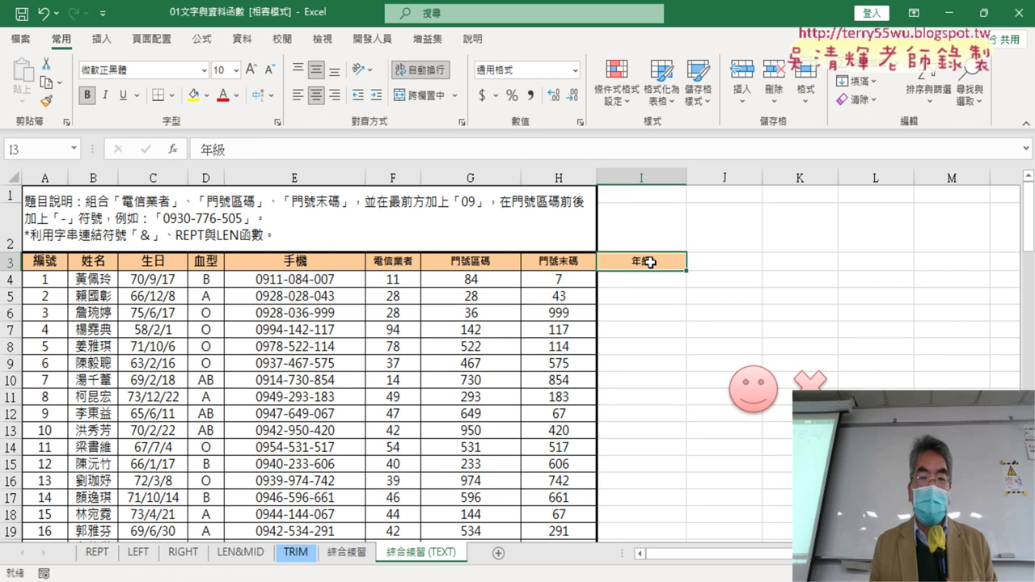
pyautogui.click(551, 260)
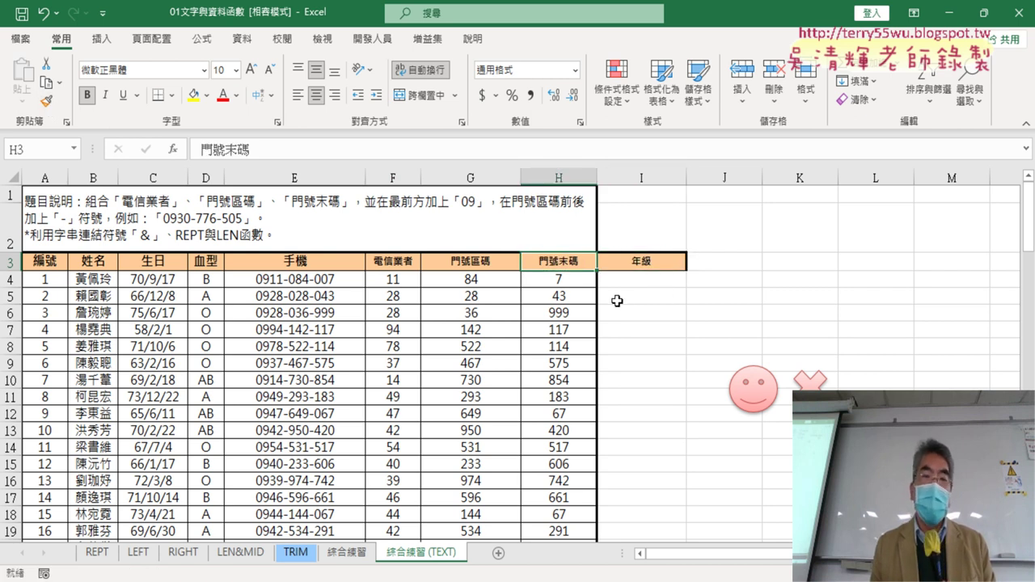
pyautogui.click(664, 281)
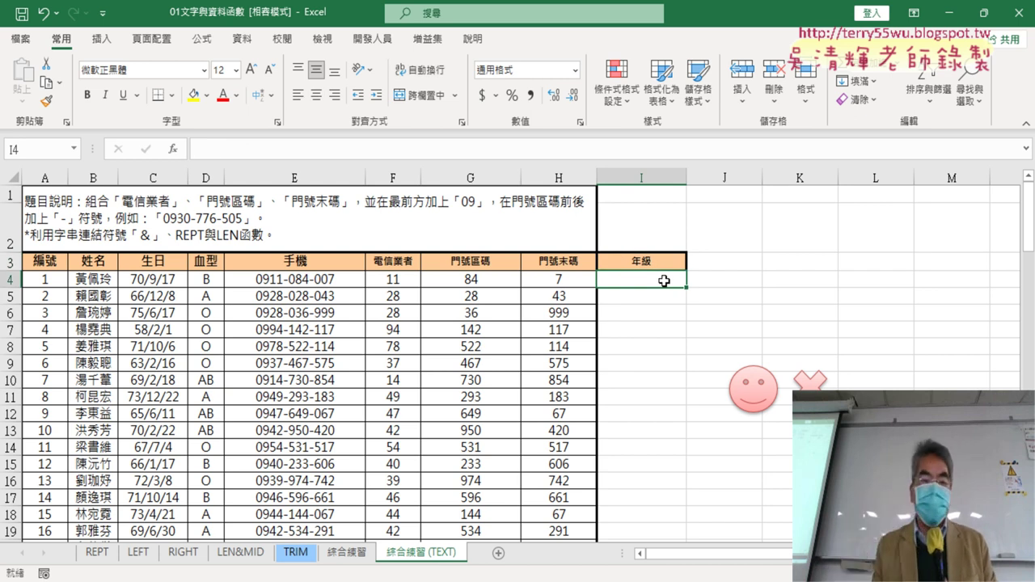
pyautogui.click(141, 280)
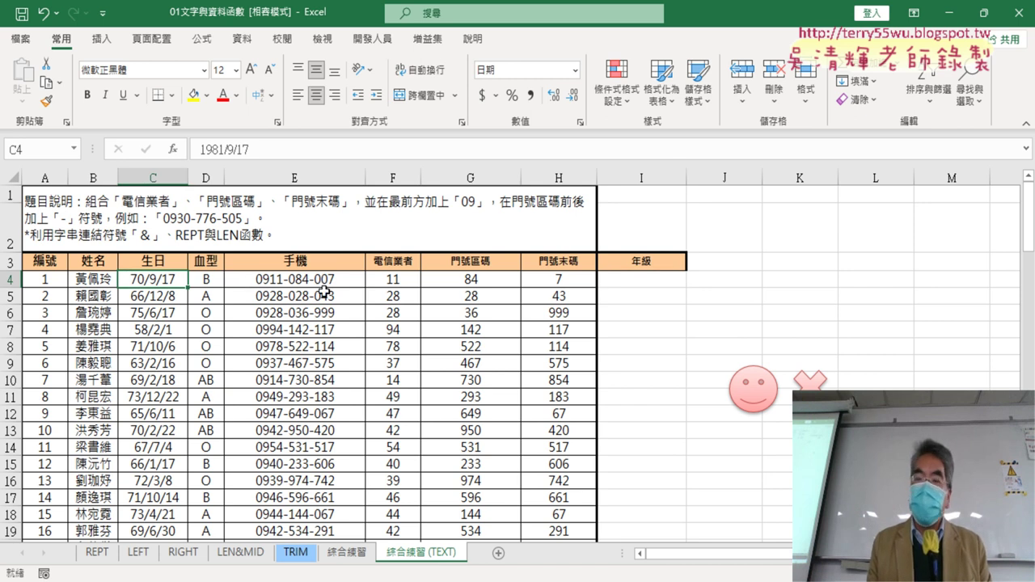
# Step: Edit the I3 header to replace 級 with 次, making it 年次
pyautogui.doubleClick(644, 265)
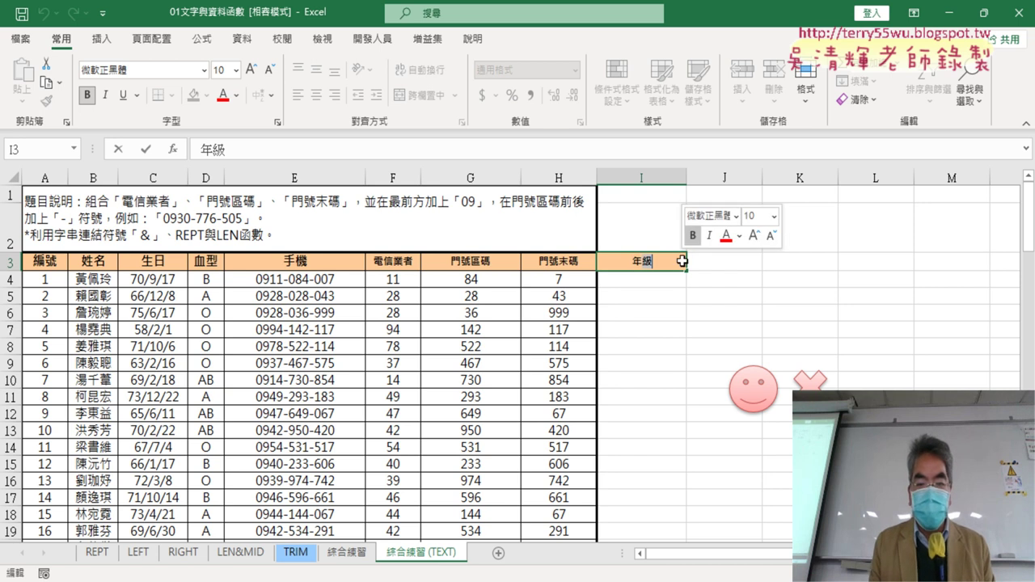
pyautogui.write('ㄎ')
pyautogui.press('BackSpace')
pyautogui.write('次')
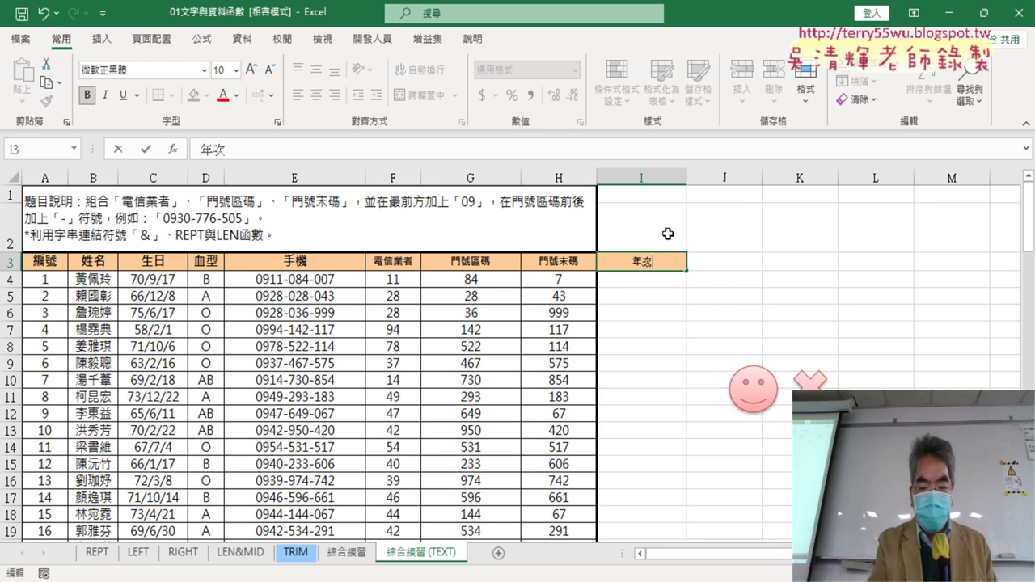
pyautogui.press('Return')
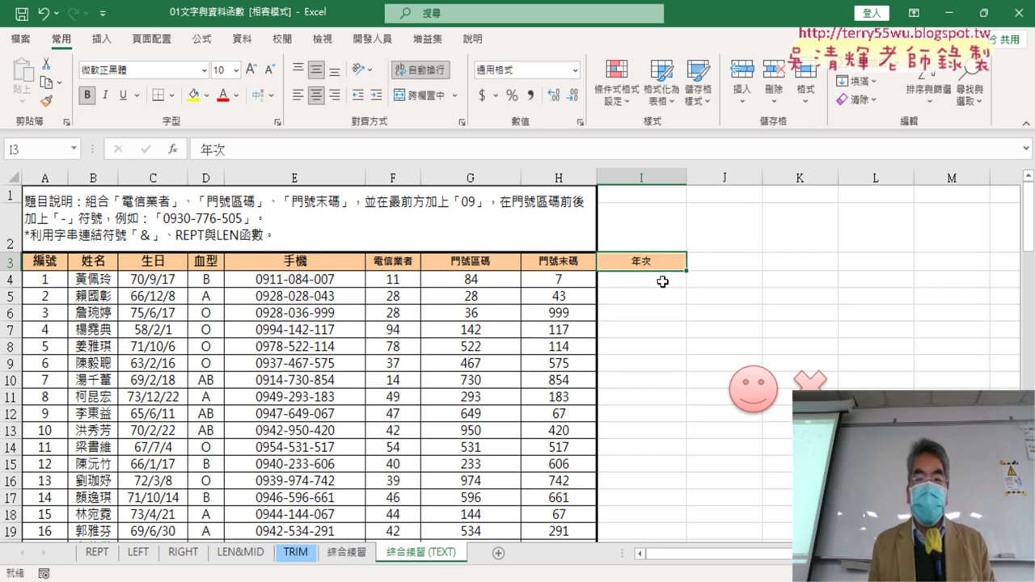
# Step: Enter =LEFT(C4,2) in I4 through the Insert Function dialog, returning 29
pyautogui.click(143, 283)
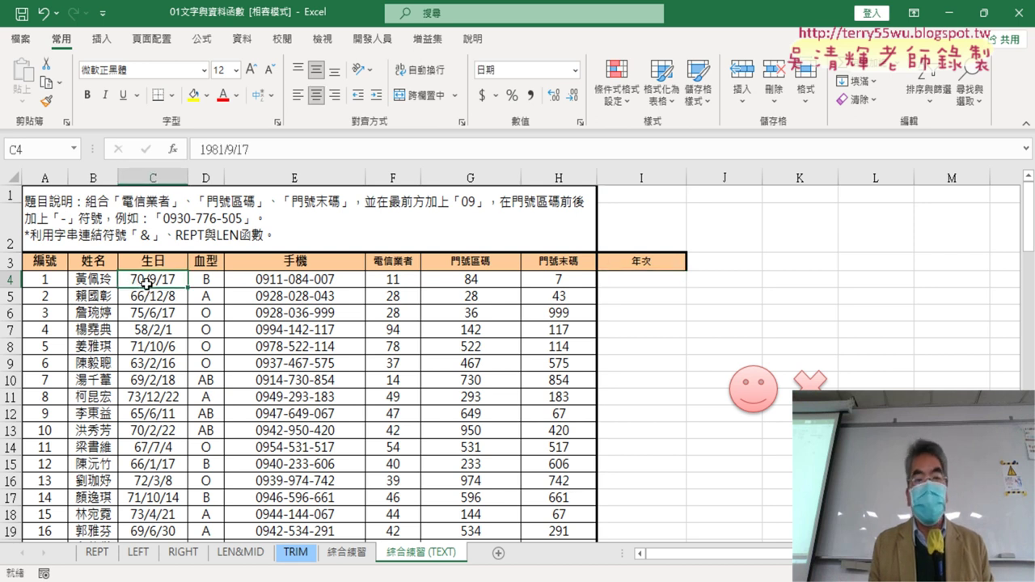
pyautogui.click(659, 280)
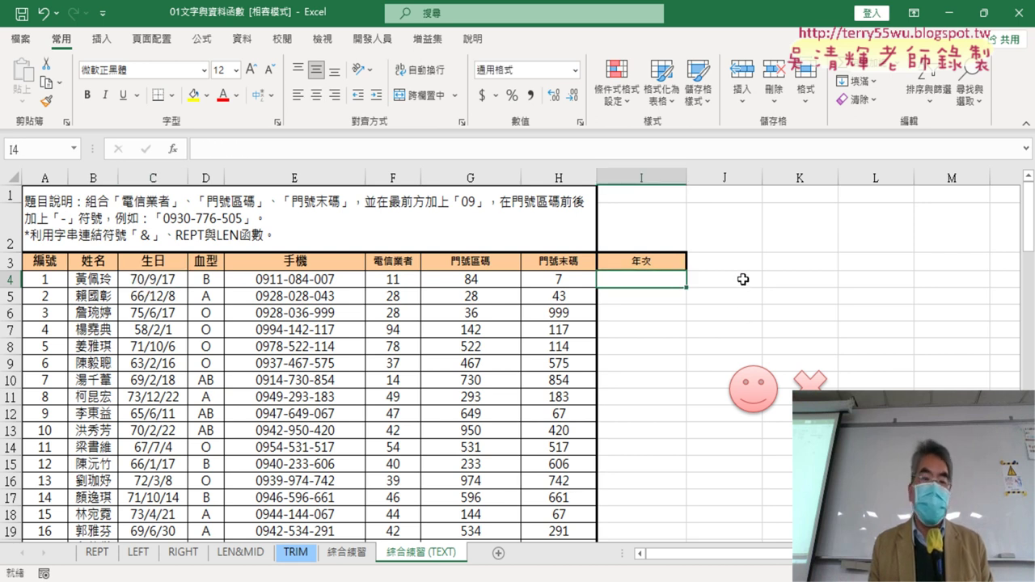
pyautogui.click(173, 149)
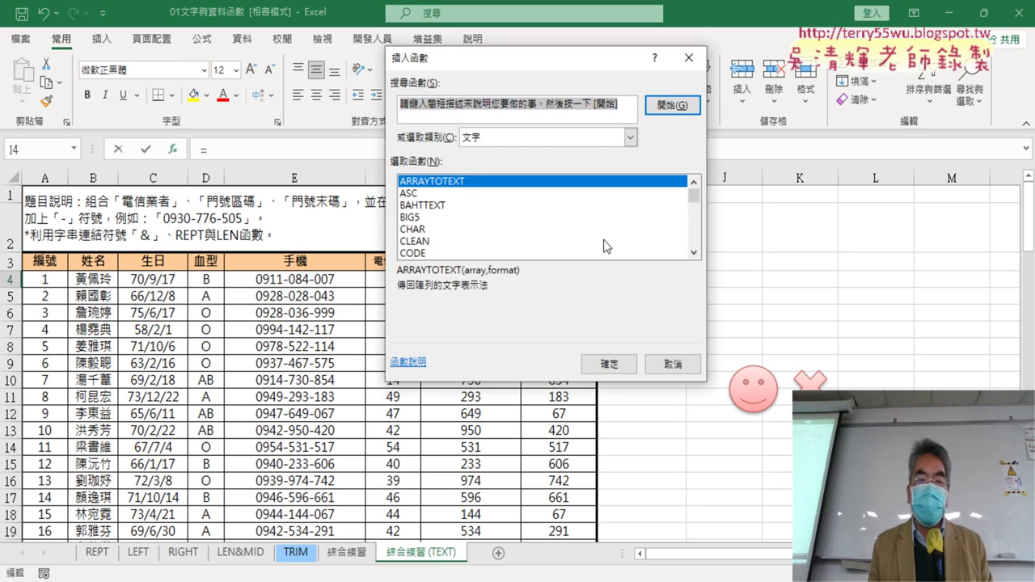
pyautogui.click(694, 252)
pyautogui.click(694, 253)
pyautogui.click(694, 253)
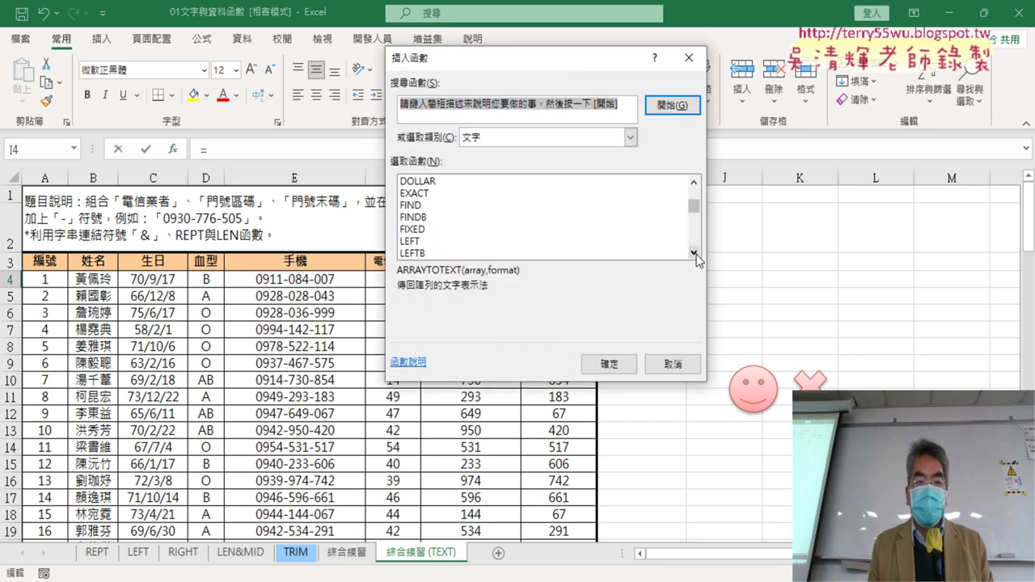
pyautogui.click(694, 254)
pyautogui.doubleClick(437, 224)
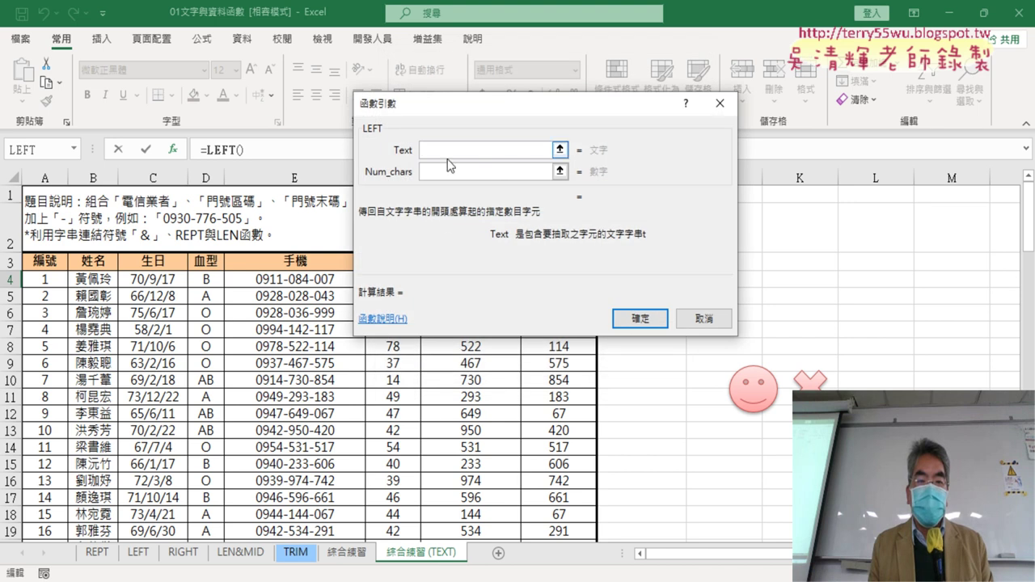
pyautogui.click(138, 283)
pyautogui.click(454, 172)
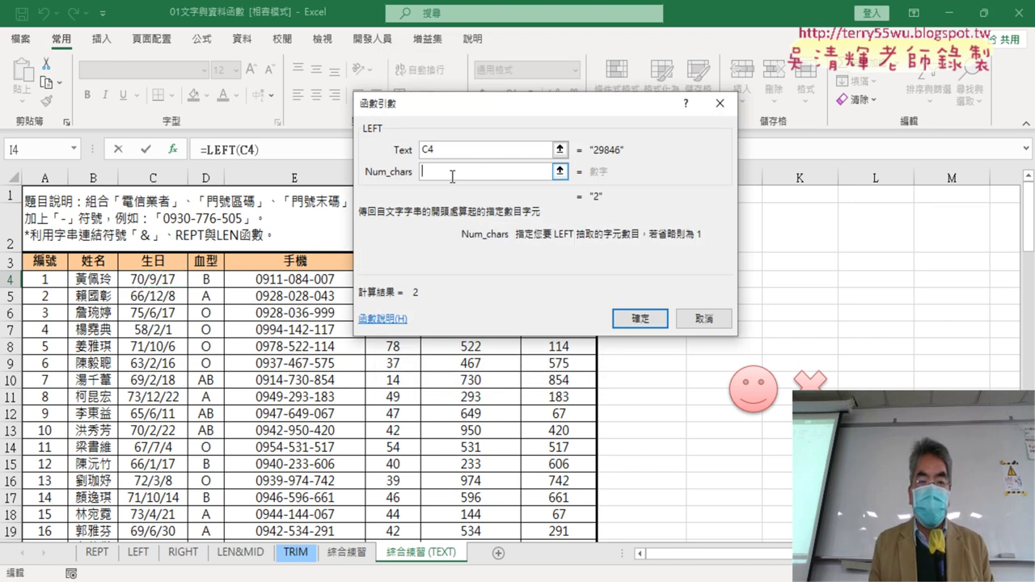
pyautogui.write('2')
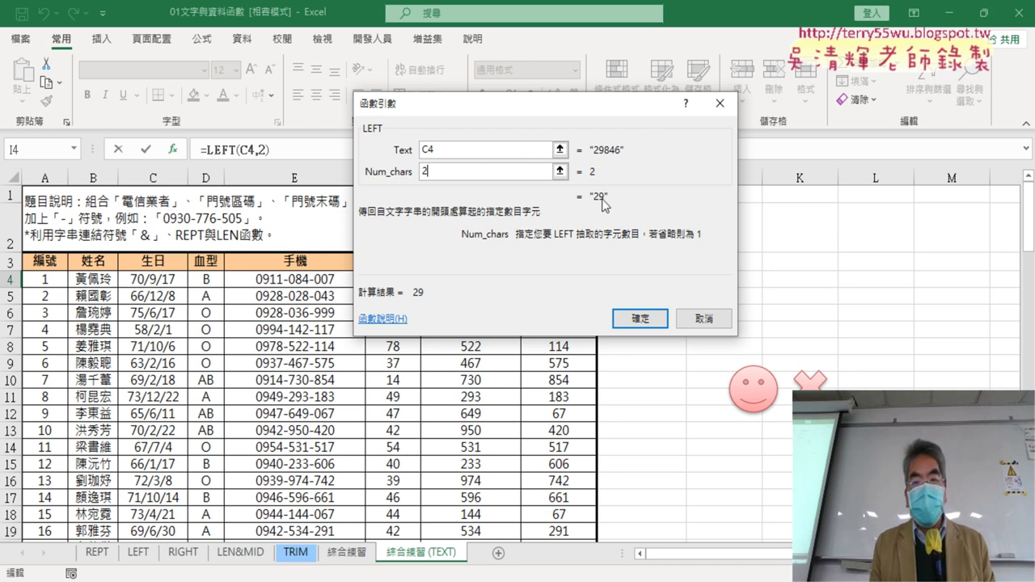
pyautogui.click(652, 326)
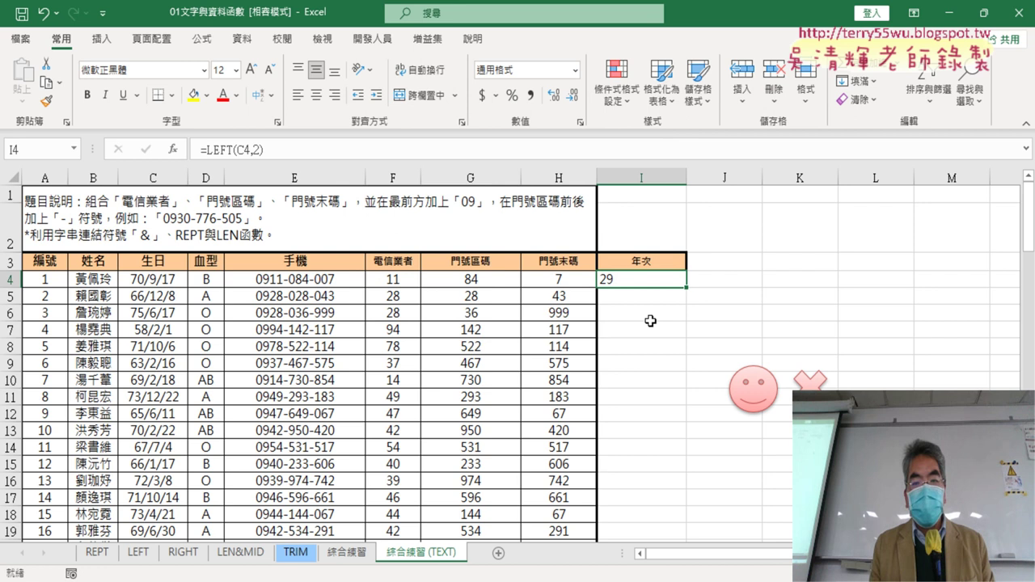
# Step: Copy the LEFT formula down column I to row 19, then select birth date C4
pyautogui.doubleClick(686, 287)
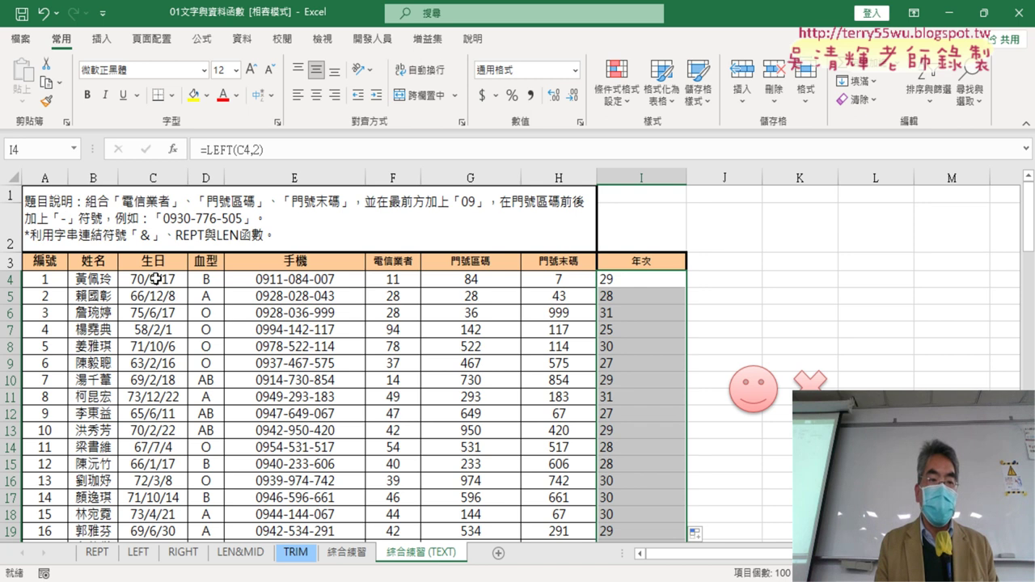
pyautogui.click(155, 279)
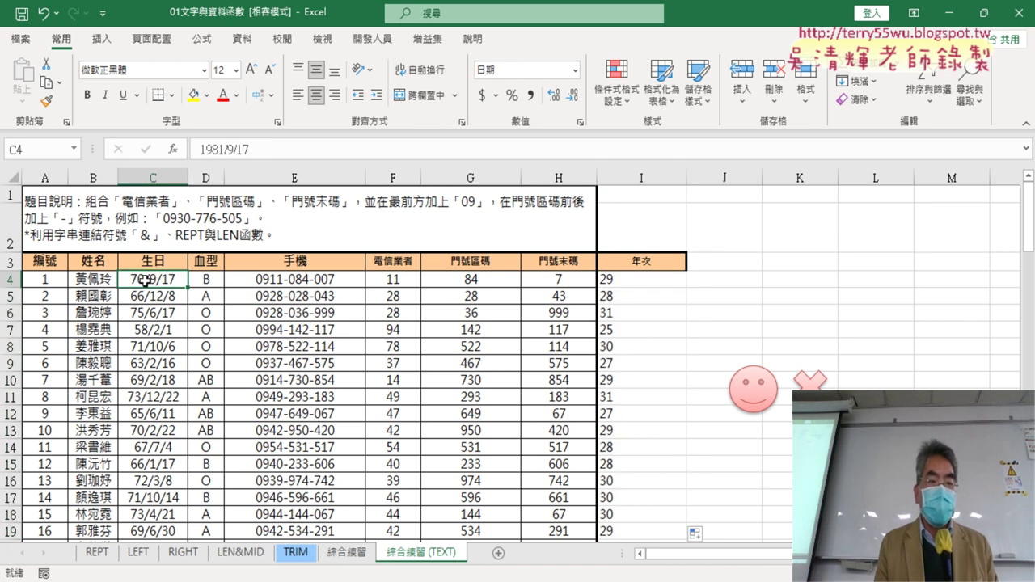
# Step: Change C4 from Date to General format so it shows the serial number 29846
pyautogui.rightClick(152, 280)
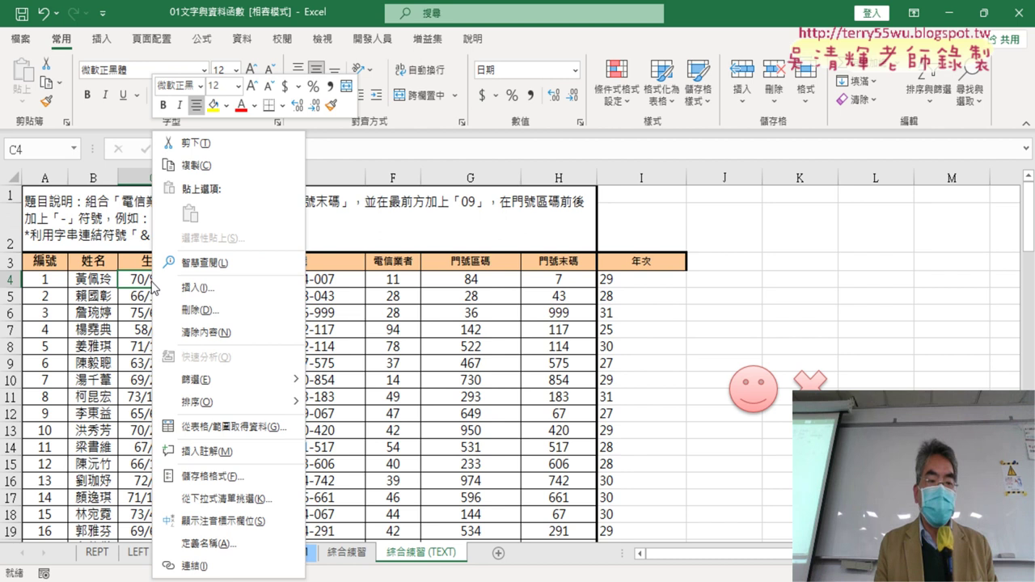
pyautogui.click(238, 476)
pyautogui.moveTo(251, 137)
pyautogui.mouseDown()
pyautogui.moveTo(404, 104)
pyautogui.moveTo(435, 73)
pyautogui.mouseUp()
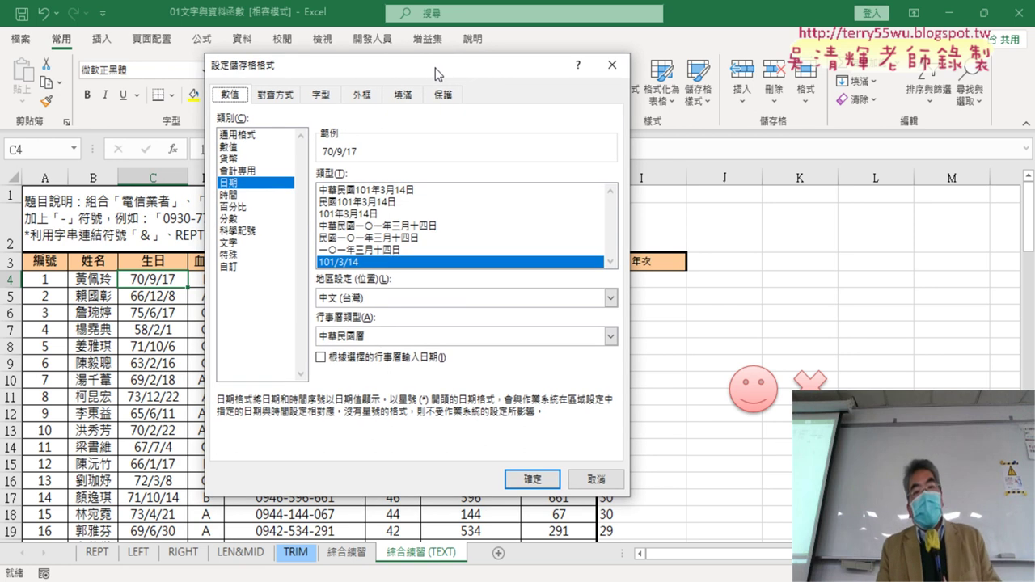
pyautogui.click(254, 135)
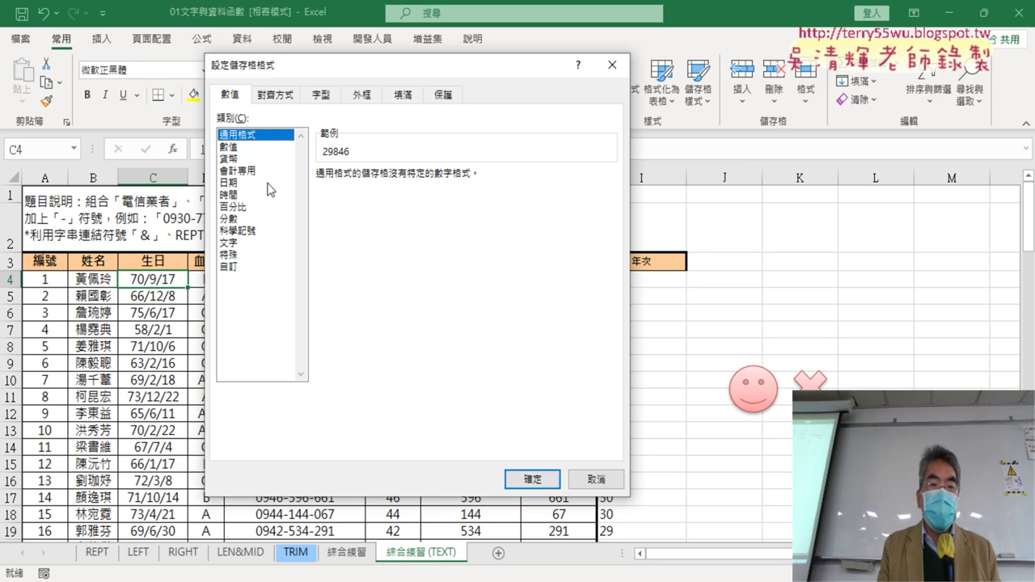
pyautogui.click(235, 183)
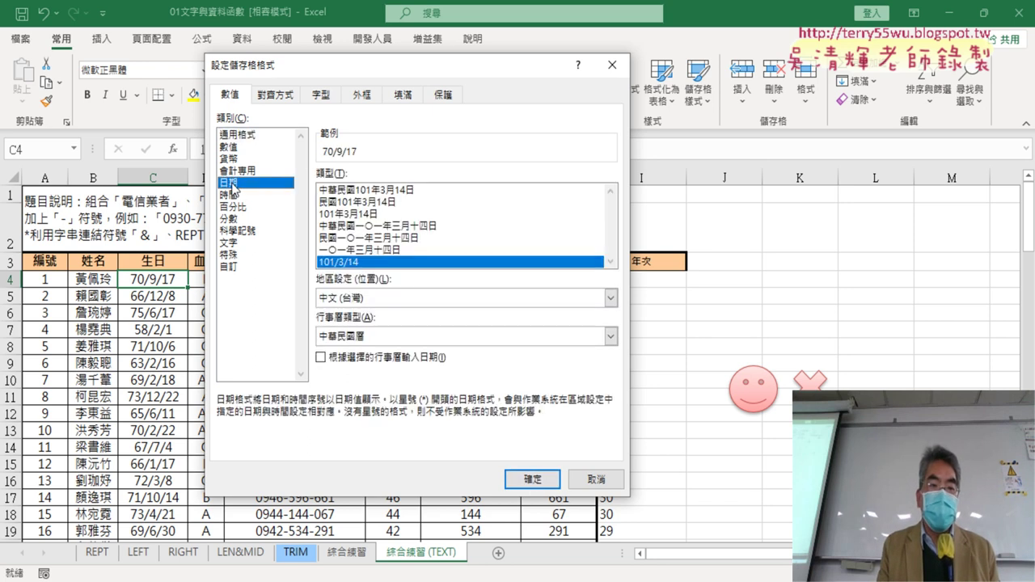
pyautogui.click(245, 135)
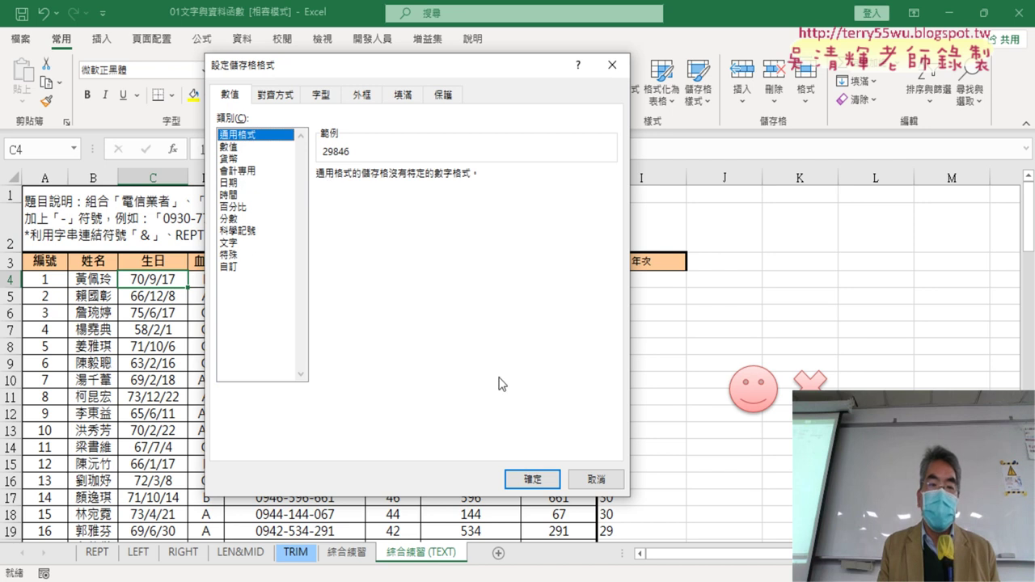
pyautogui.click(539, 480)
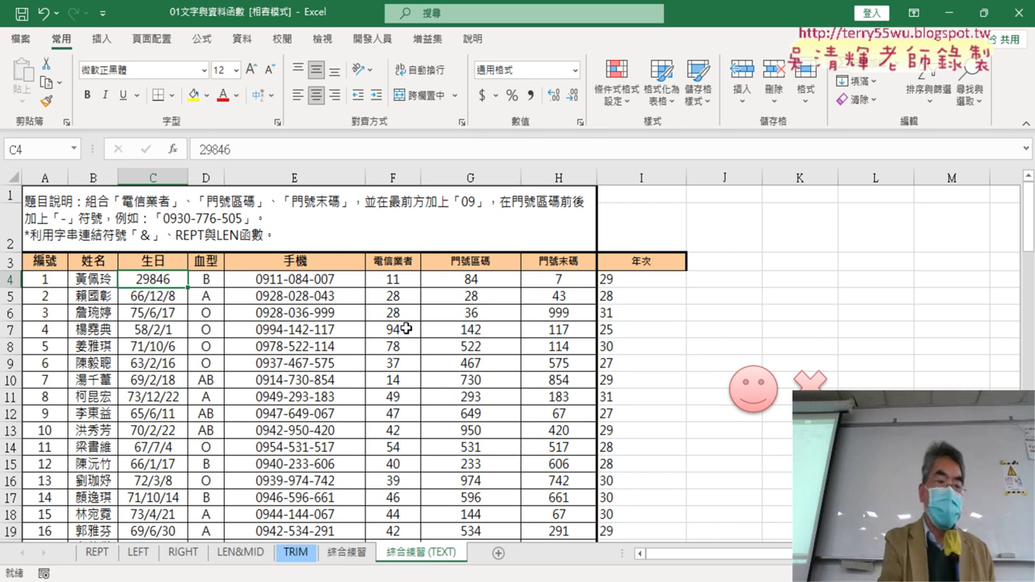
# Step: Undo the General number format on C4, restoring the birth date display 70/9/17
pyautogui.hotkey('ctrl', 'z')
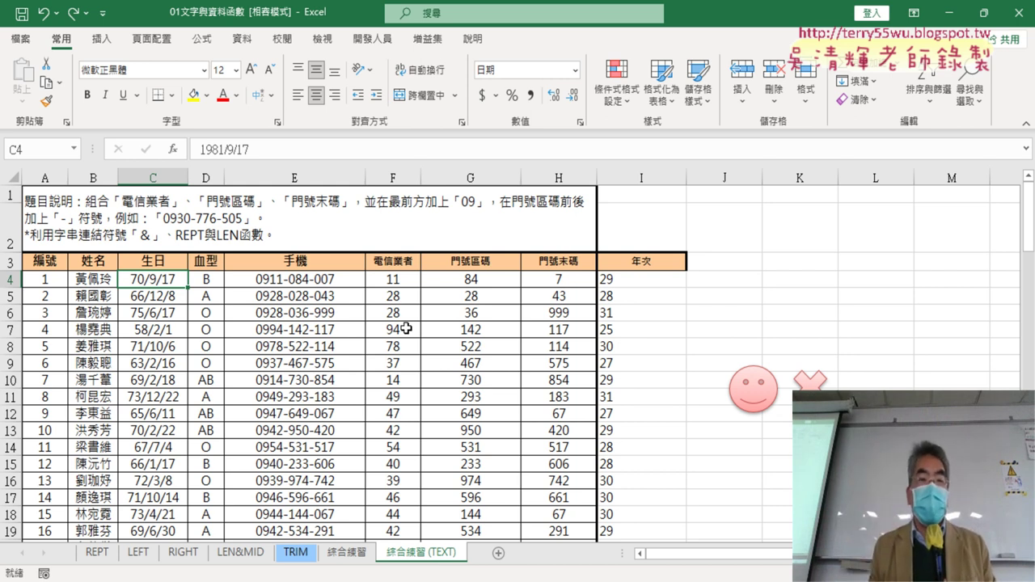
pyautogui.click(629, 279)
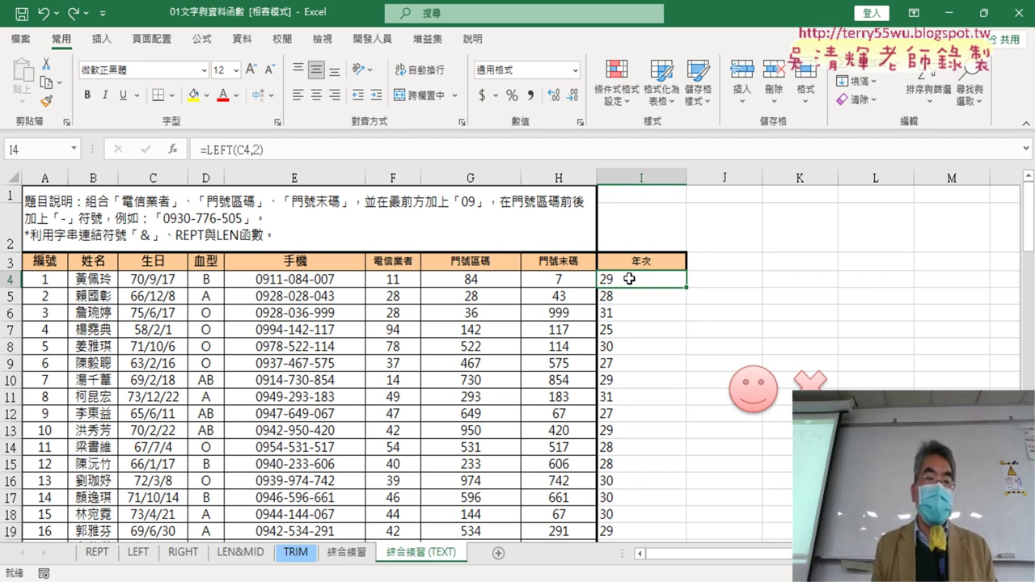
pyautogui.click(160, 283)
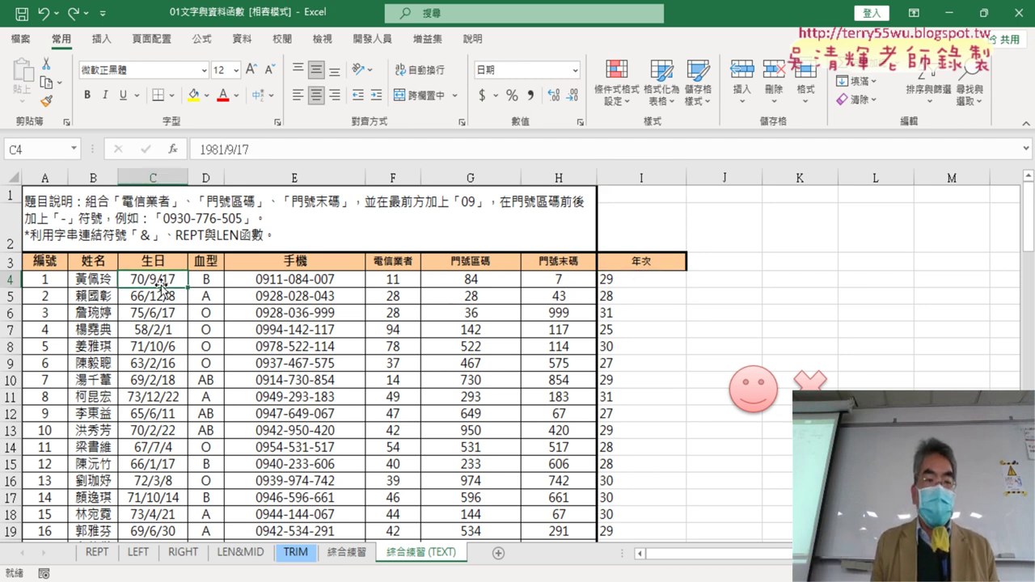
pyautogui.click(631, 283)
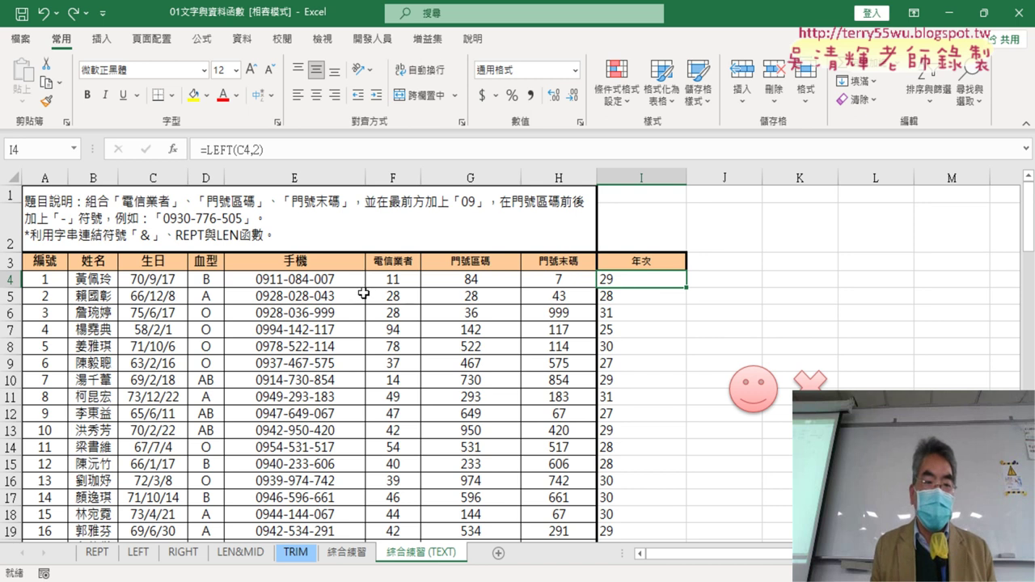
pyautogui.click(313, 283)
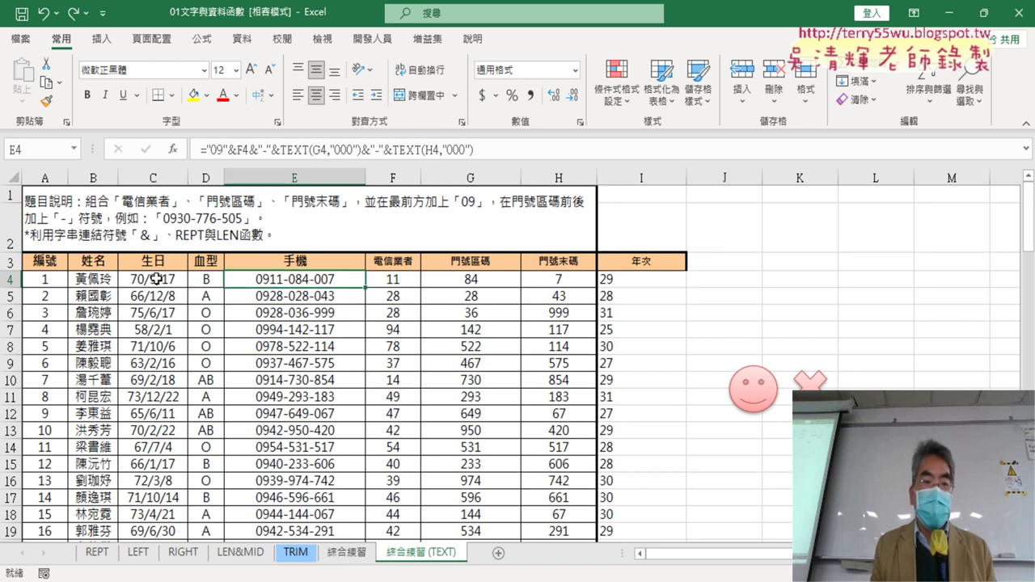
pyautogui.click(643, 280)
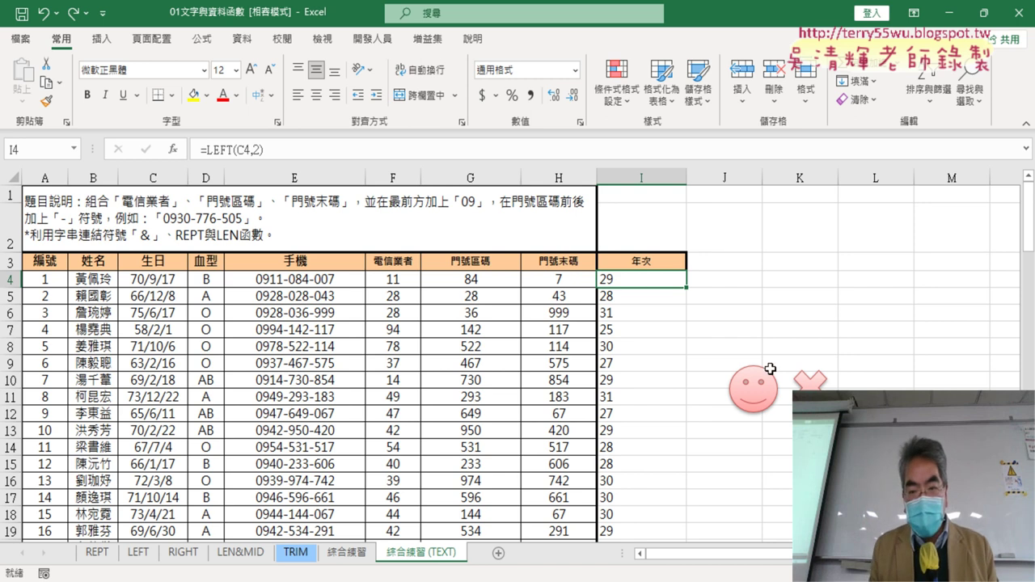
pyautogui.click(642, 259)
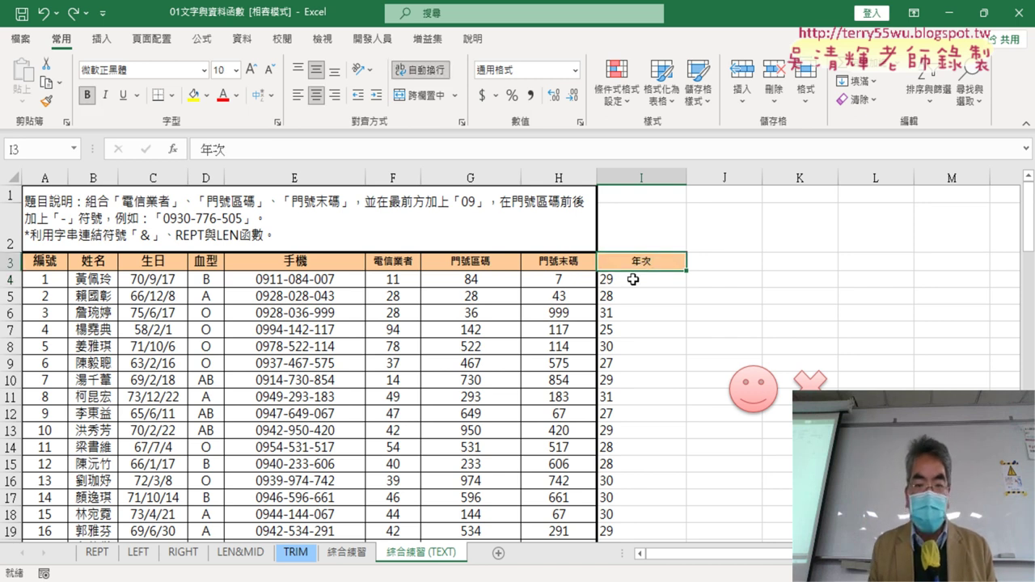
pyautogui.click(643, 282)
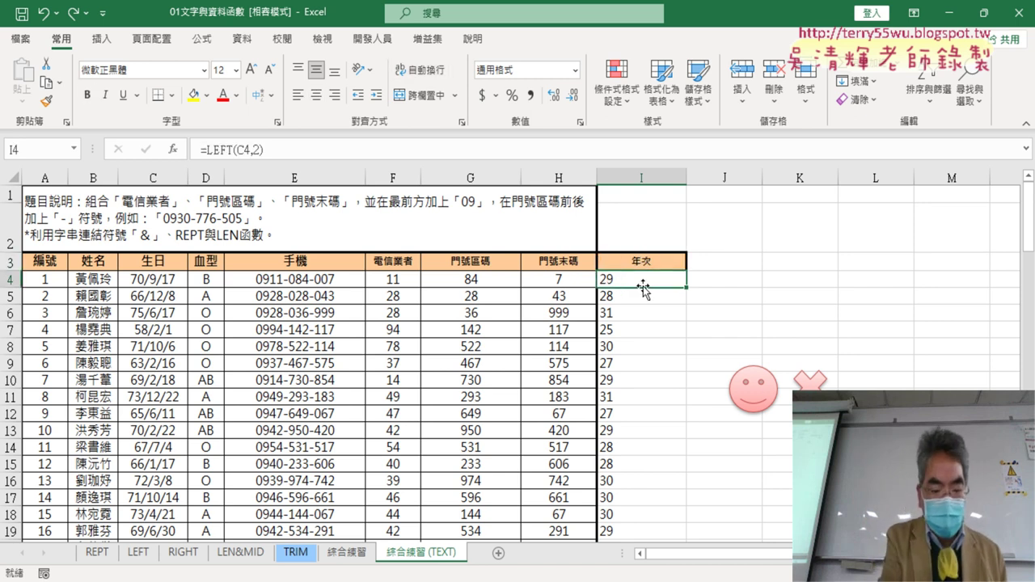